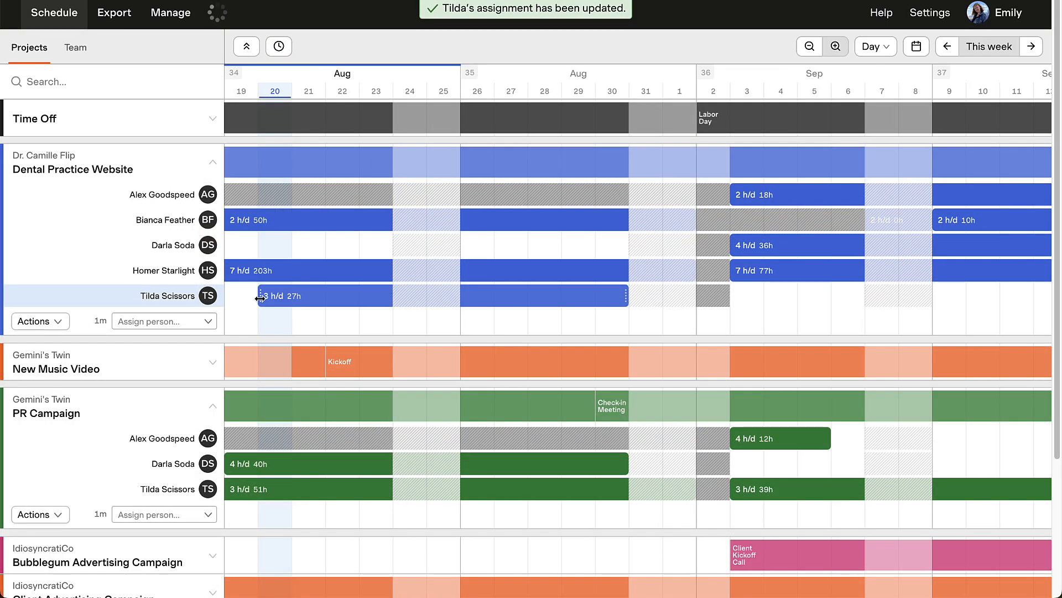
pyautogui.moveTo(290, 300); pyautogui.dragTo(289, 299)
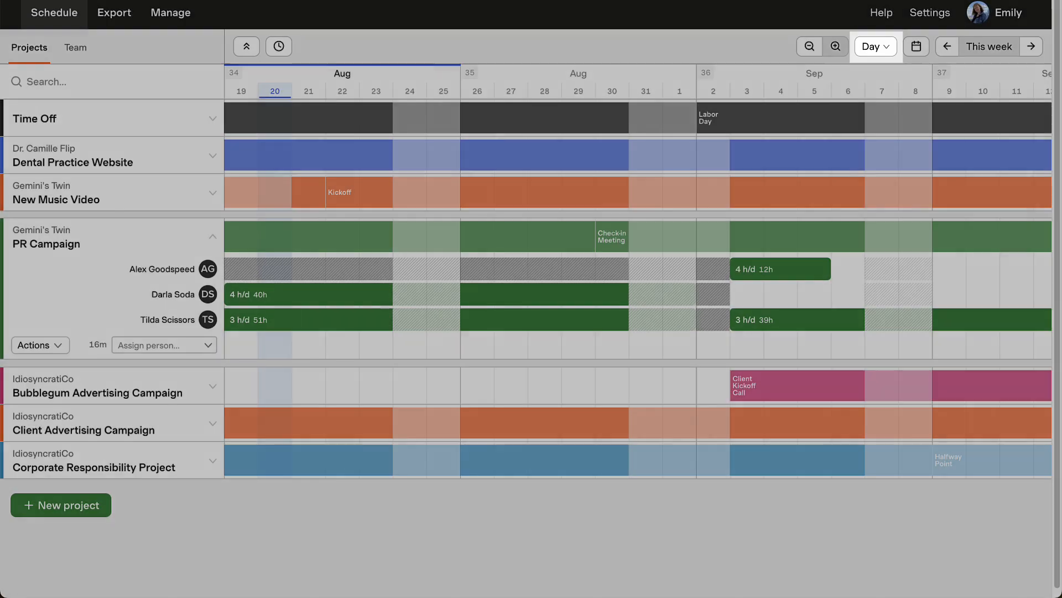
# Zoom the schedule timeline out and back in, and view it at the Week and Month scales.
pyautogui.click(808, 47)
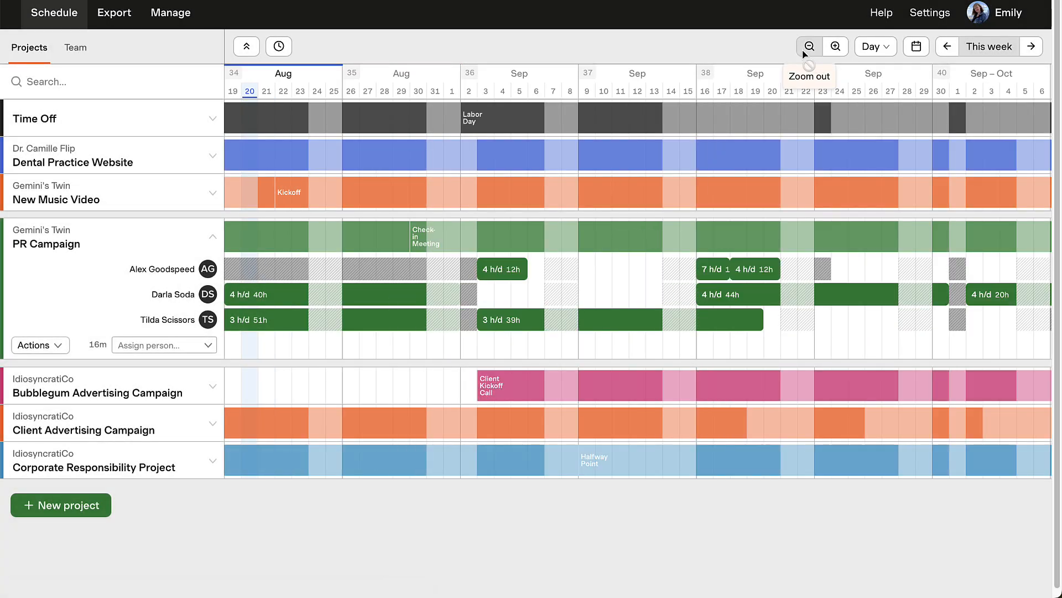
pyautogui.click(830, 54)
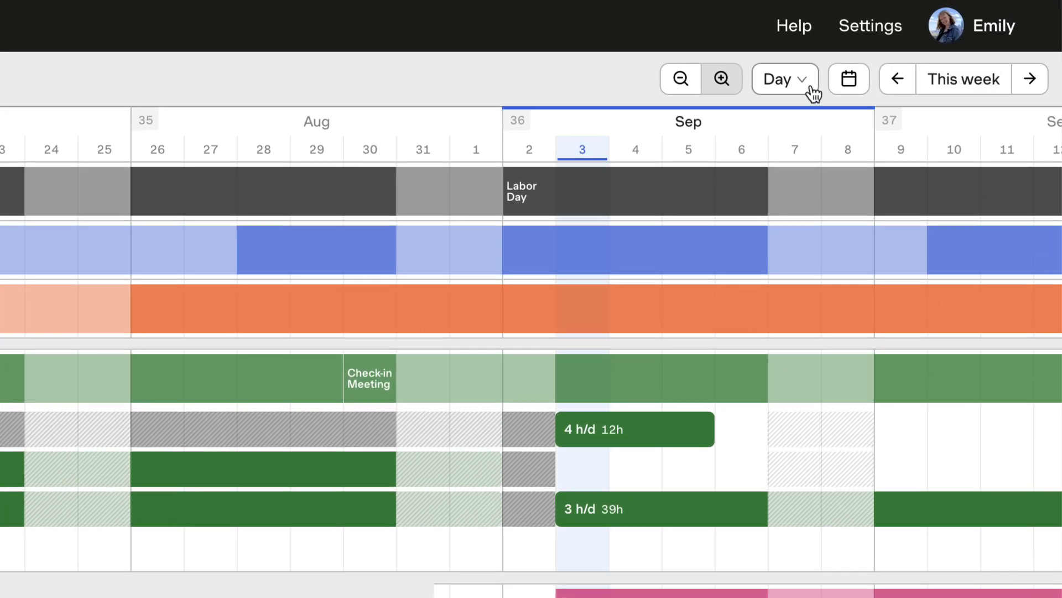
pyautogui.click(813, 92)
pyautogui.click(838, 156)
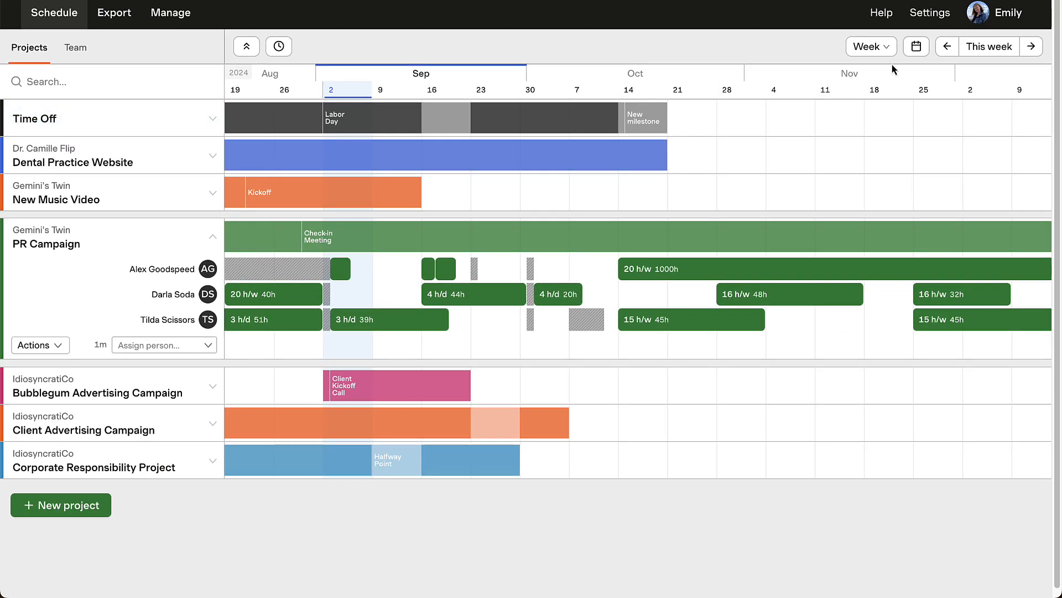
pyautogui.click(836, 59)
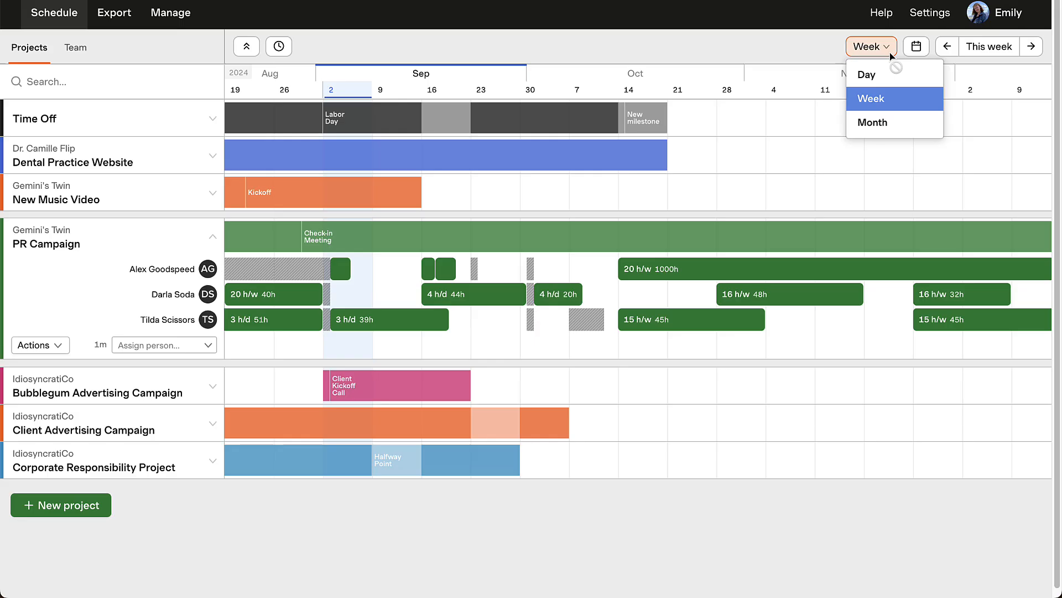
pyautogui.click(913, 130)
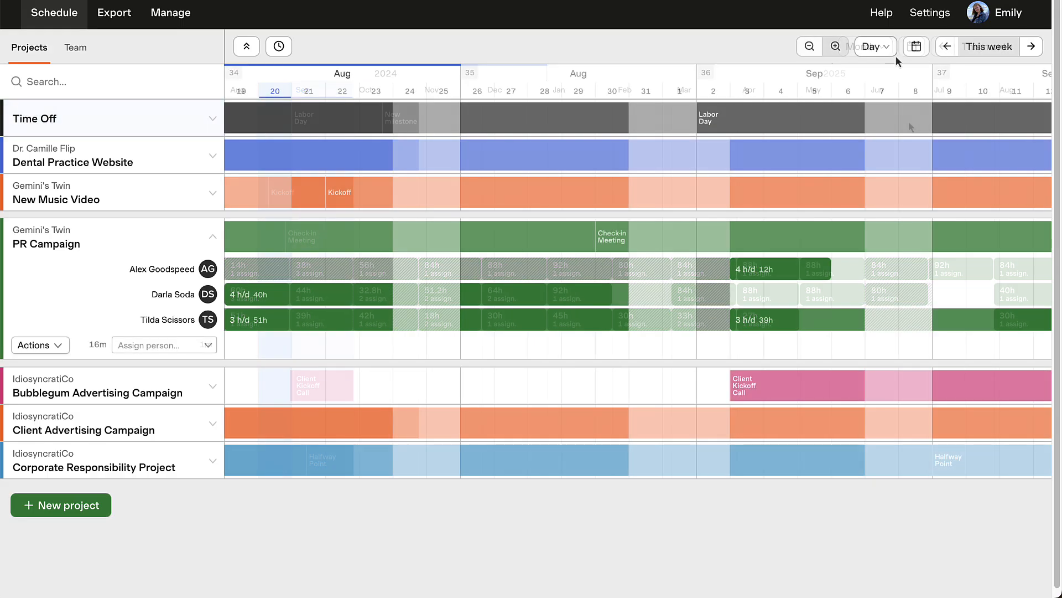
# Browse the schedule through earlier and later weeks and return to the current week.
pyautogui.click(946, 46)
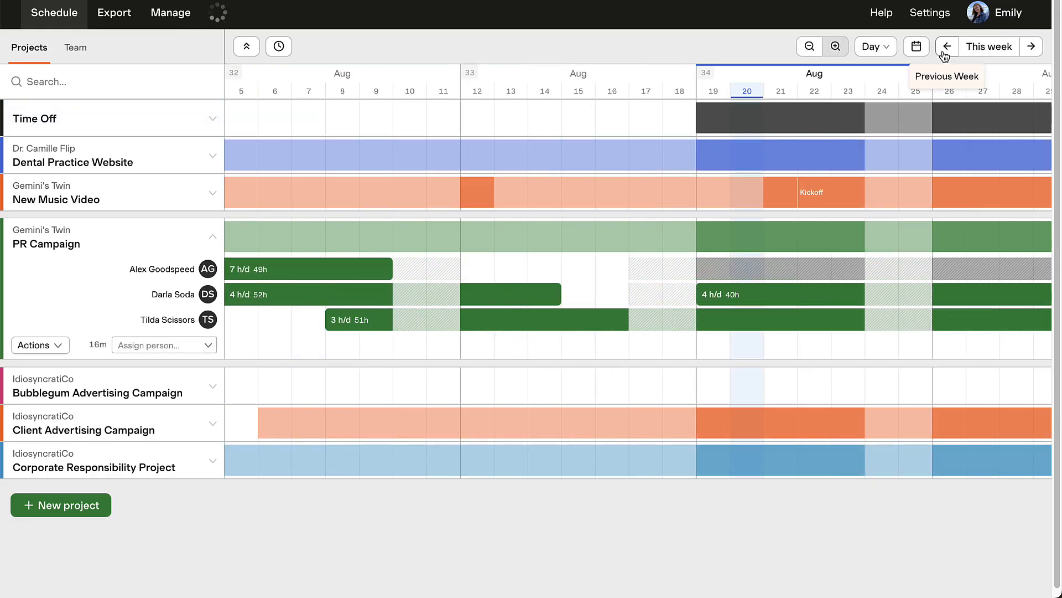
pyautogui.click(947, 47)
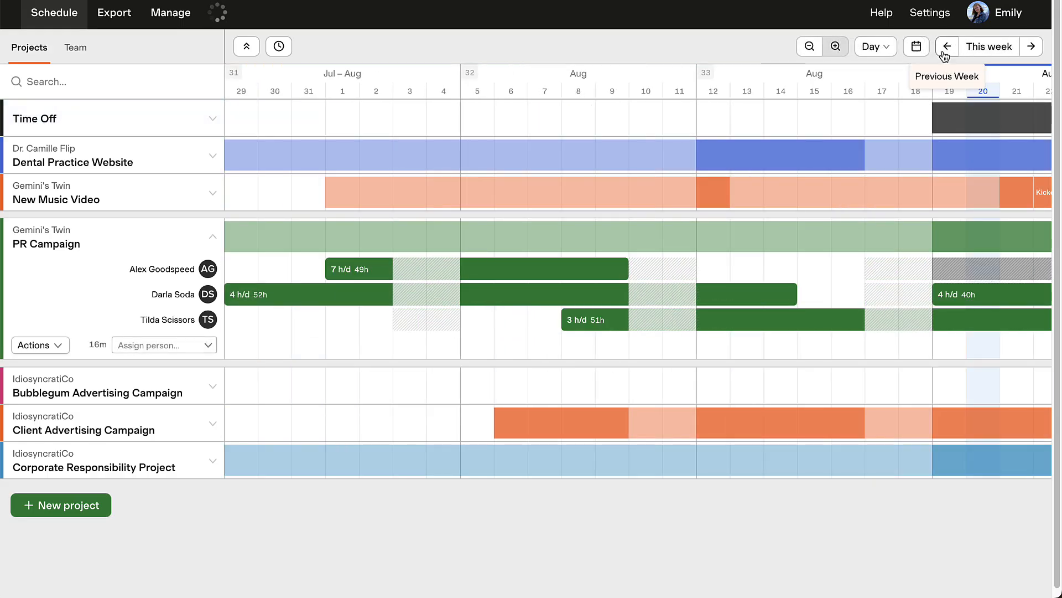
pyautogui.click(1033, 47)
pyautogui.click(1032, 47)
pyautogui.click(1032, 47)
pyautogui.click(1032, 47)
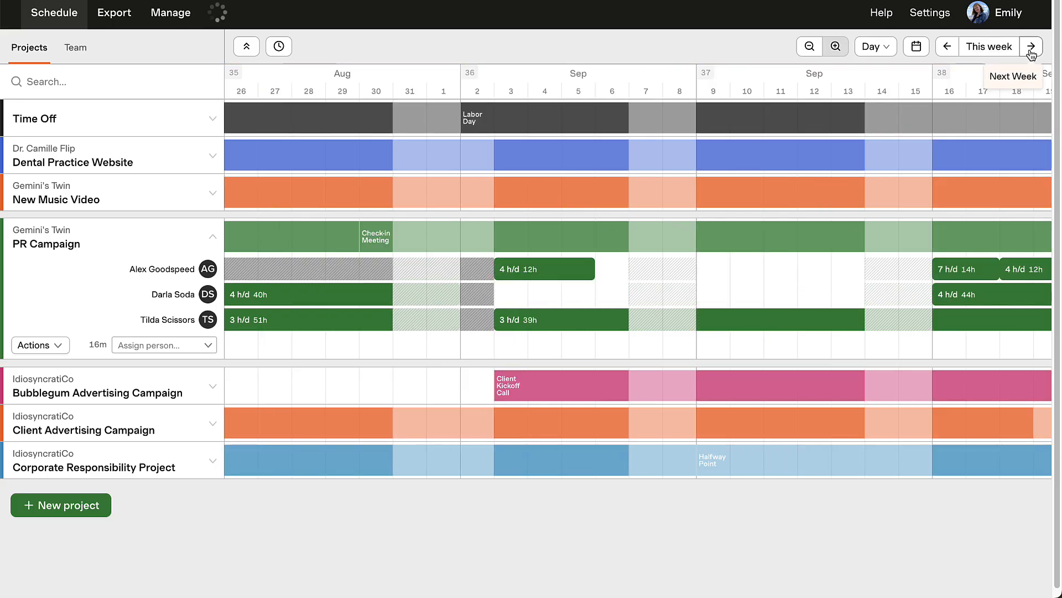
pyautogui.click(990, 47)
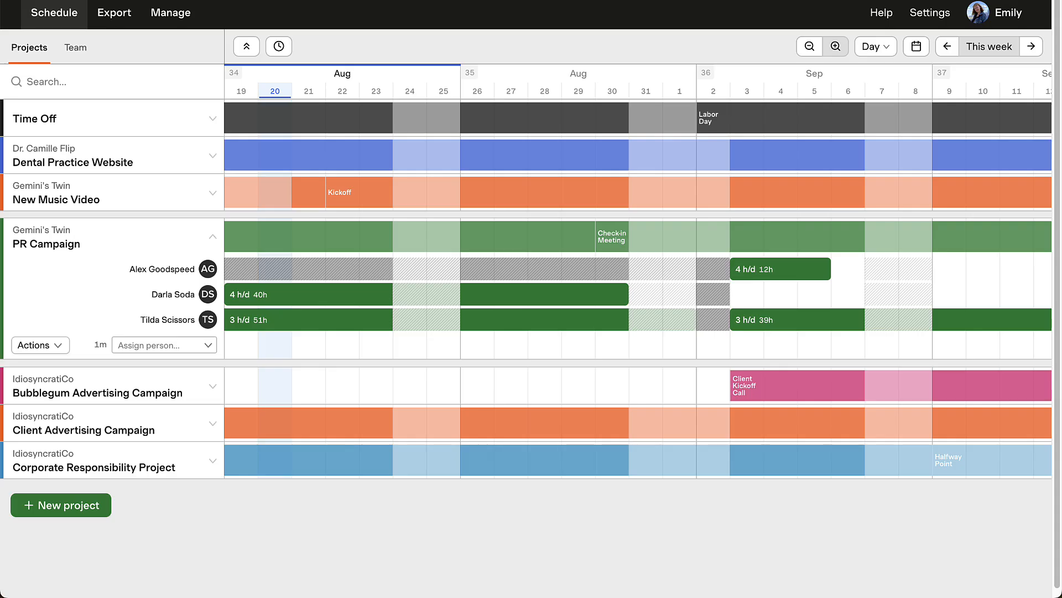
# Expand the Dental Practice Website project to show its team assignments.
pyautogui.click(214, 159)
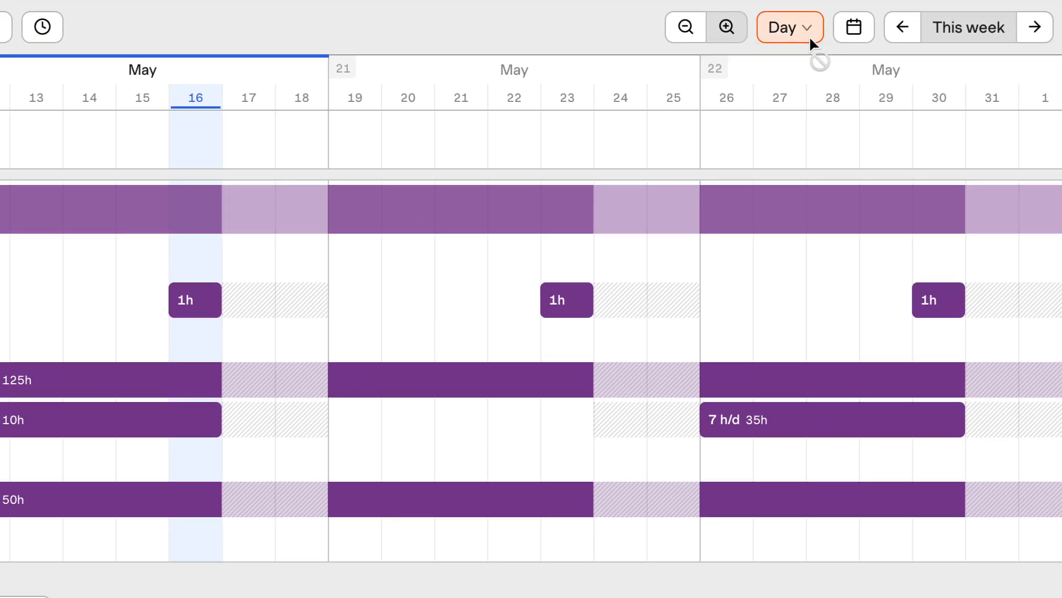
pyautogui.click(810, 43)
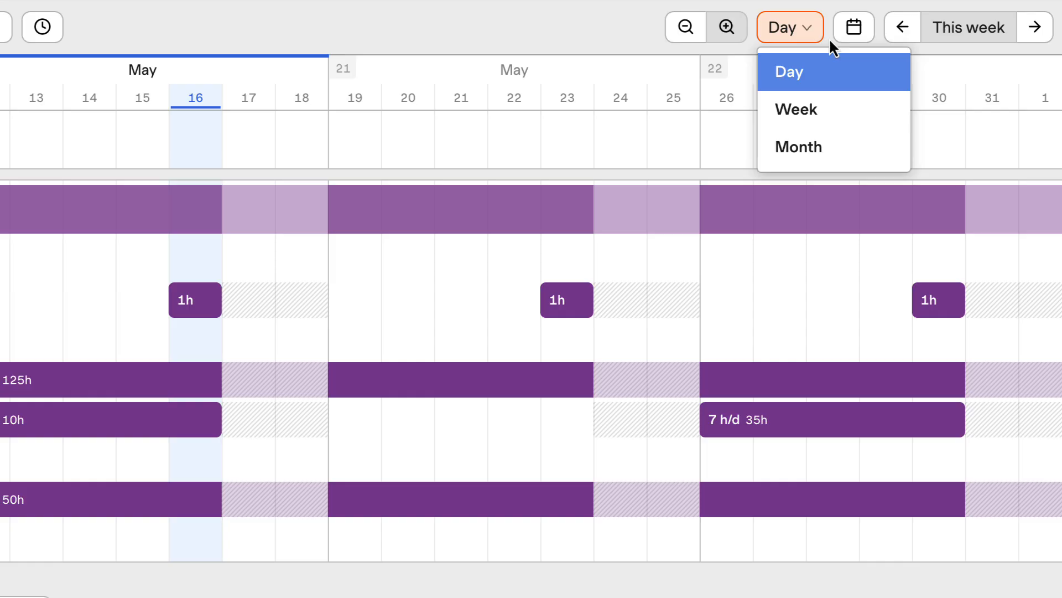
pyautogui.click(812, 34)
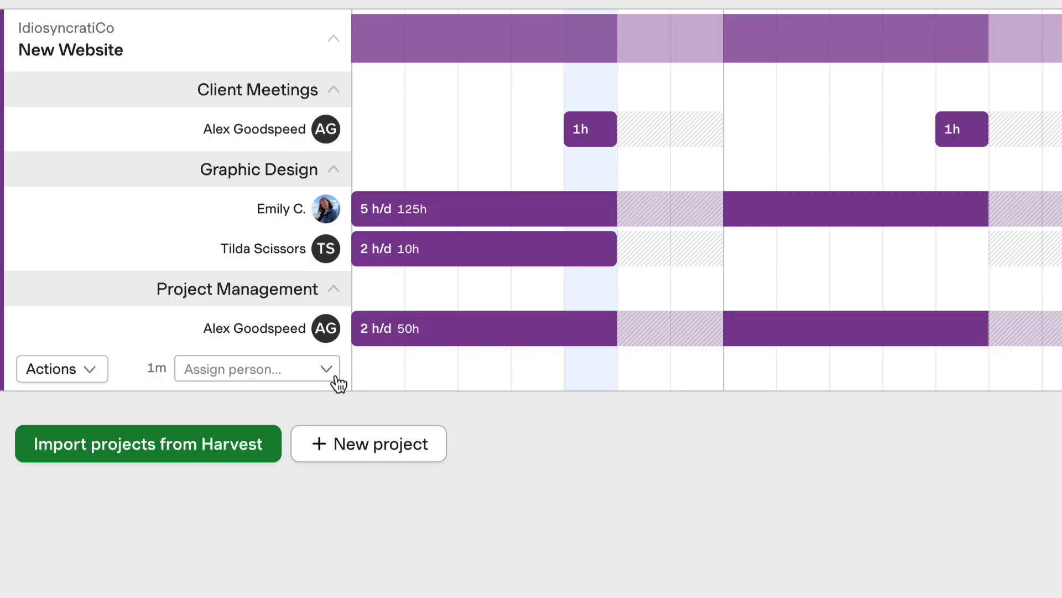
# Add an assignment on the New Website project for the 5 h/d graphic designer, dated 12 May 2025 to 16 May 2025.
pyautogui.click(328, 372)
pyautogui.click(327, 442)
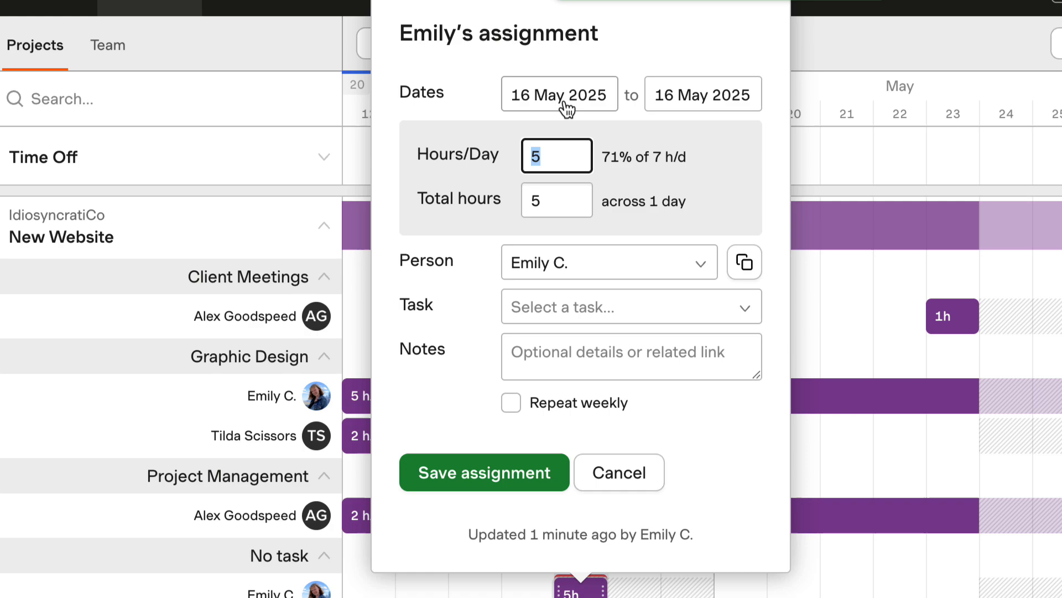
pyautogui.click(568, 108)
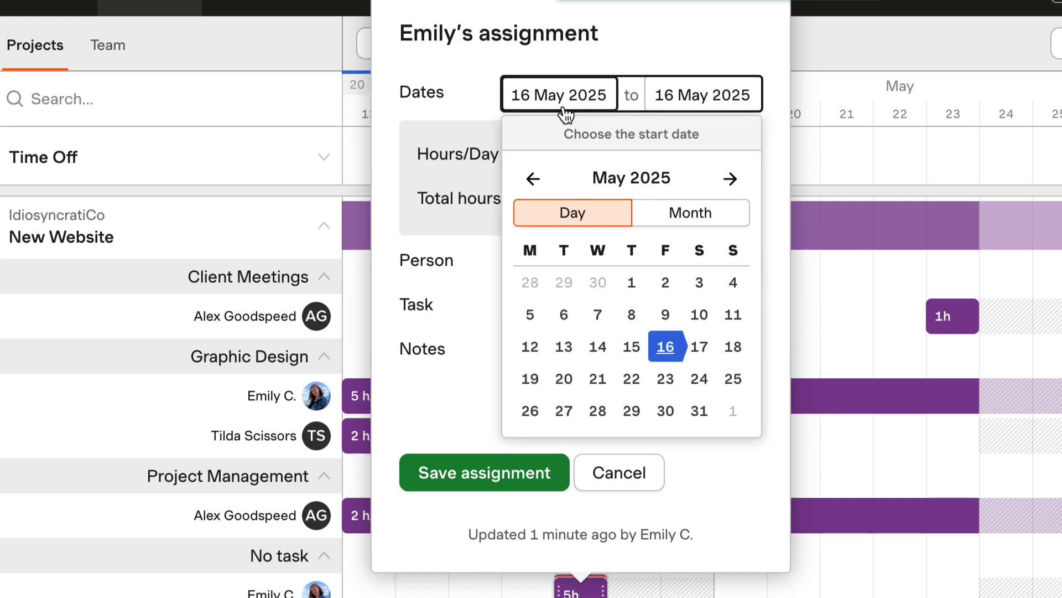
pyautogui.click(531, 348)
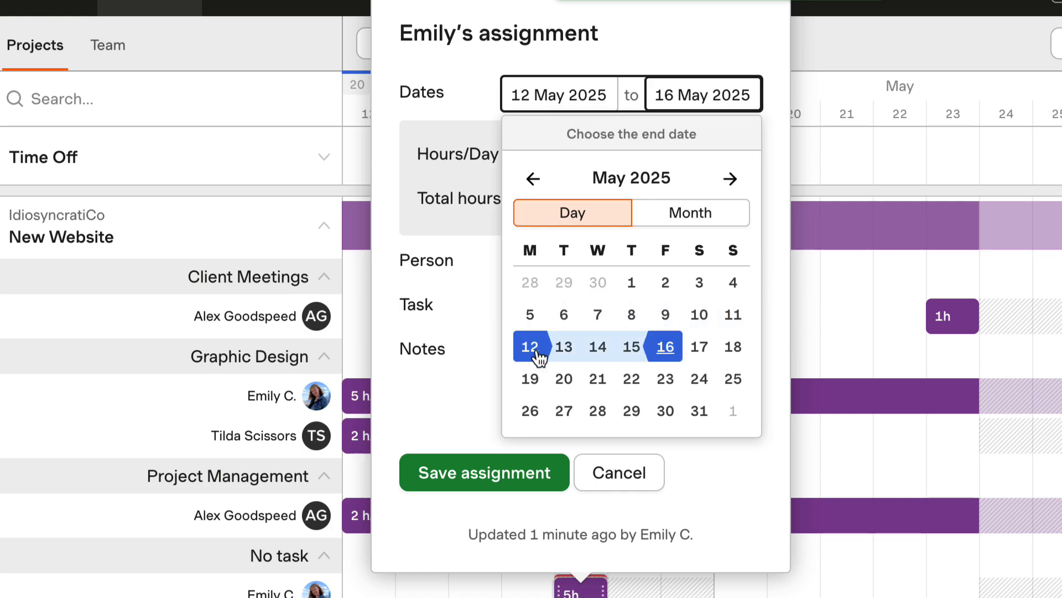
pyautogui.click(666, 349)
# Set the new assignment to 2 hours per day with the Coding task and save it.
pyautogui.click(579, 165)
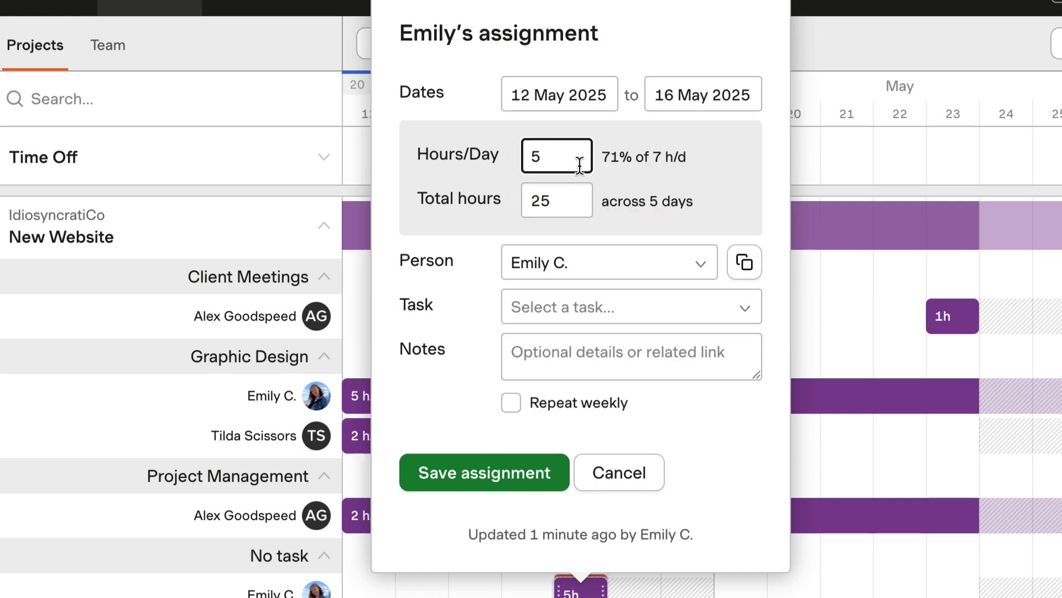
pyautogui.press('BackSpace')
pyautogui.write('2')
pyautogui.click(746, 213)
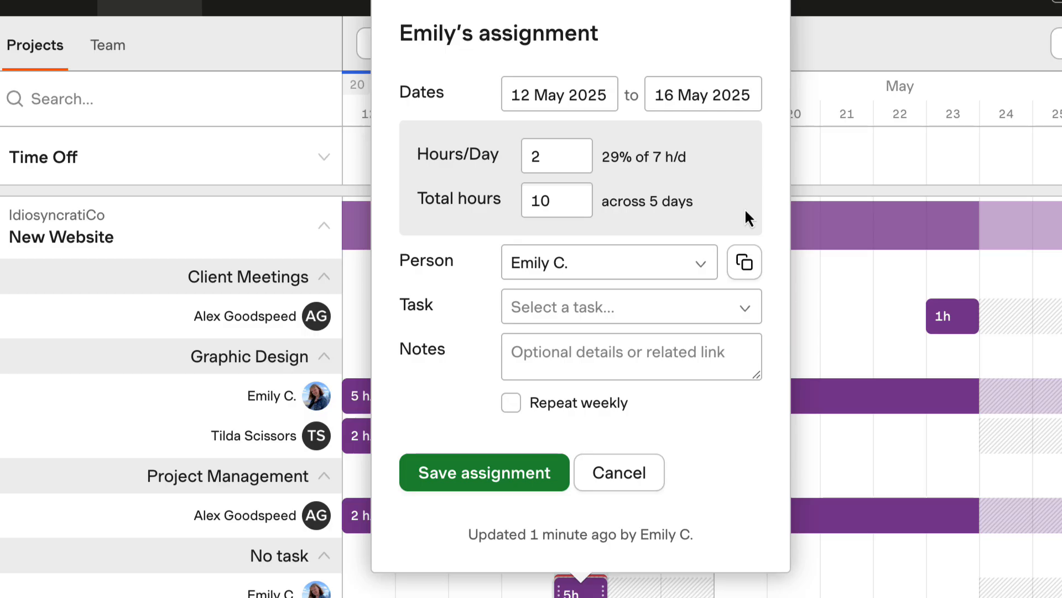
pyautogui.click(748, 313)
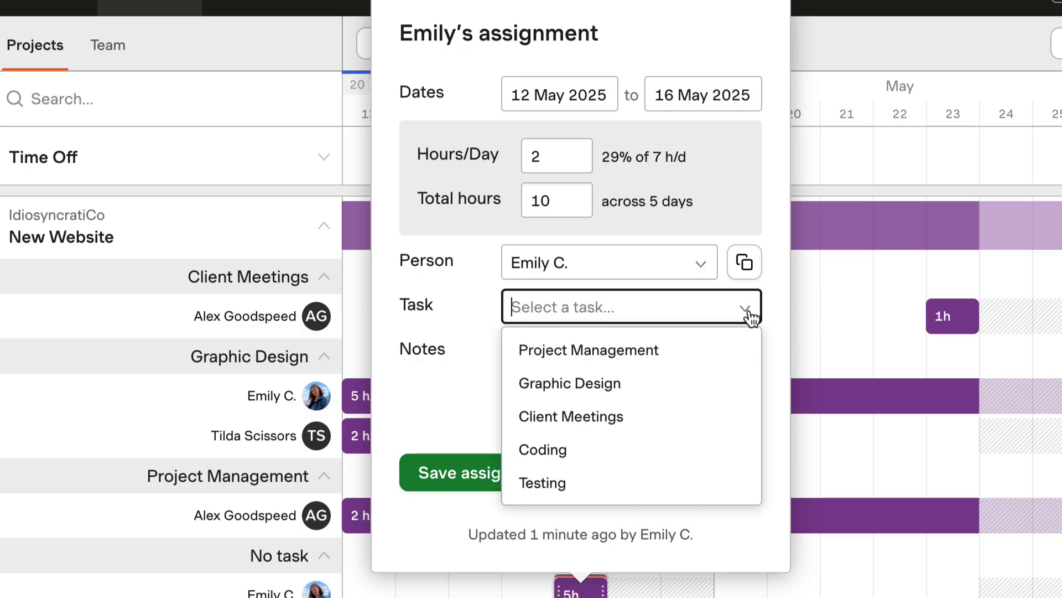
pyautogui.click(734, 453)
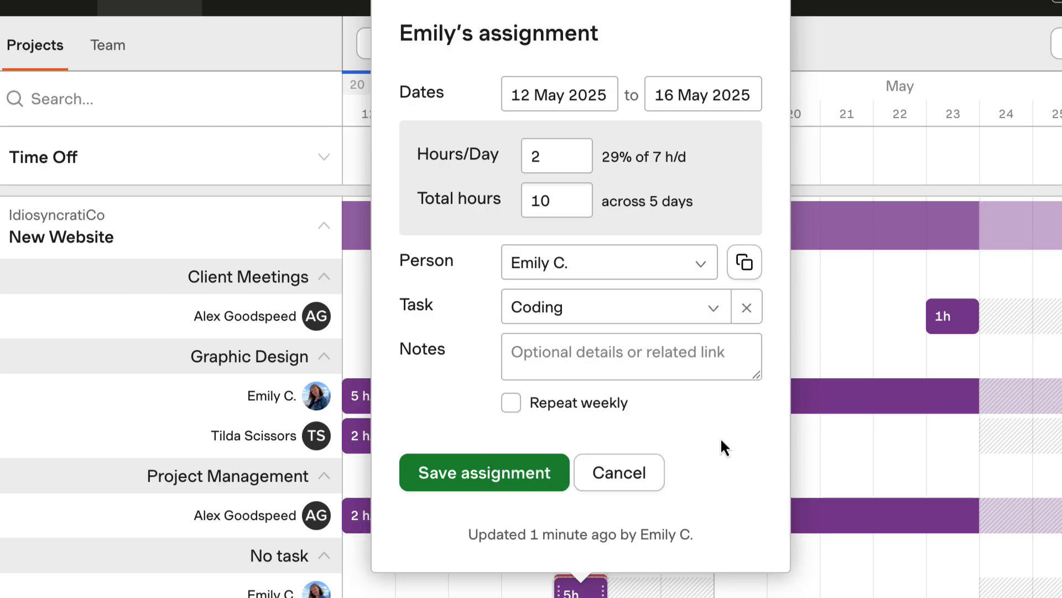
pyautogui.click(550, 474)
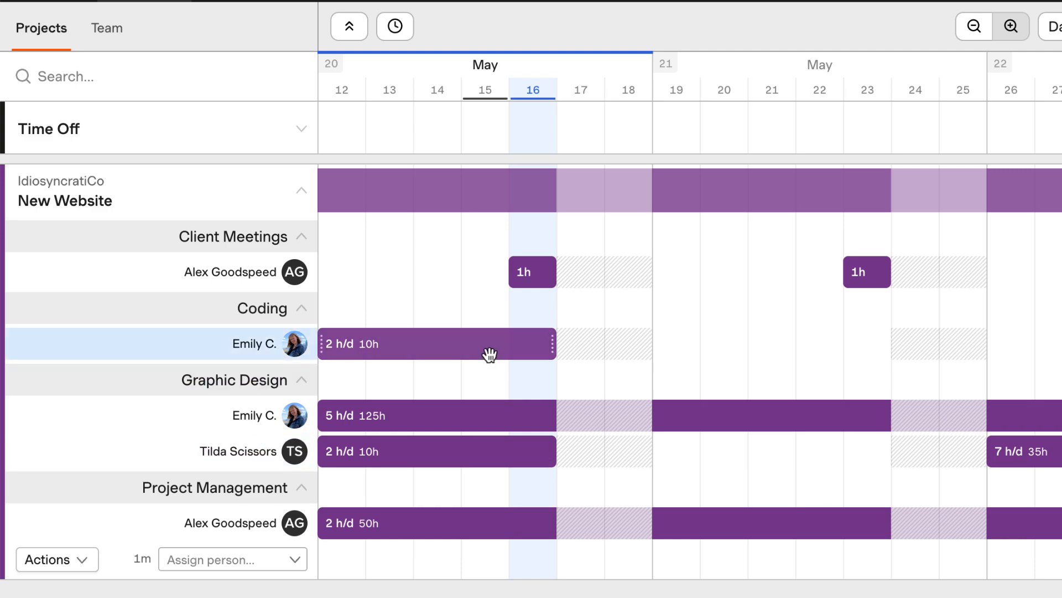
# Shorten the Coding assignment on the timeline so it runs from 13 May to 15 May.
pyautogui.moveTo(490, 354)
pyautogui.mouseDown()
pyautogui.moveTo(814, 358)
pyautogui.moveTo(489, 354)
pyautogui.mouseUp()
pyautogui.moveTo(321, 344); pyautogui.dragTo(364, 346)
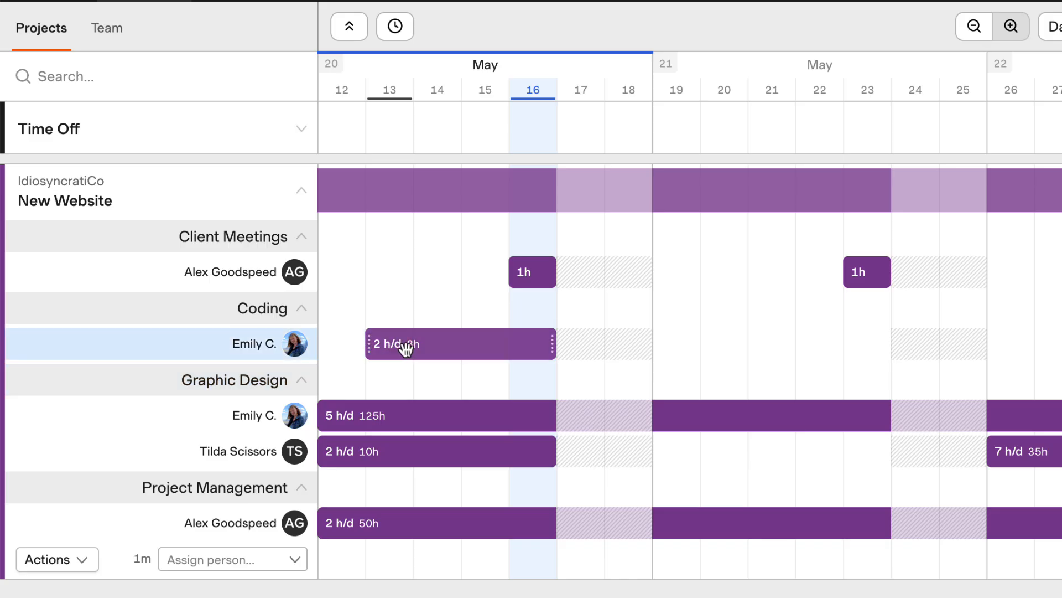
pyautogui.moveTo(553, 344); pyautogui.dragTo(504, 347)
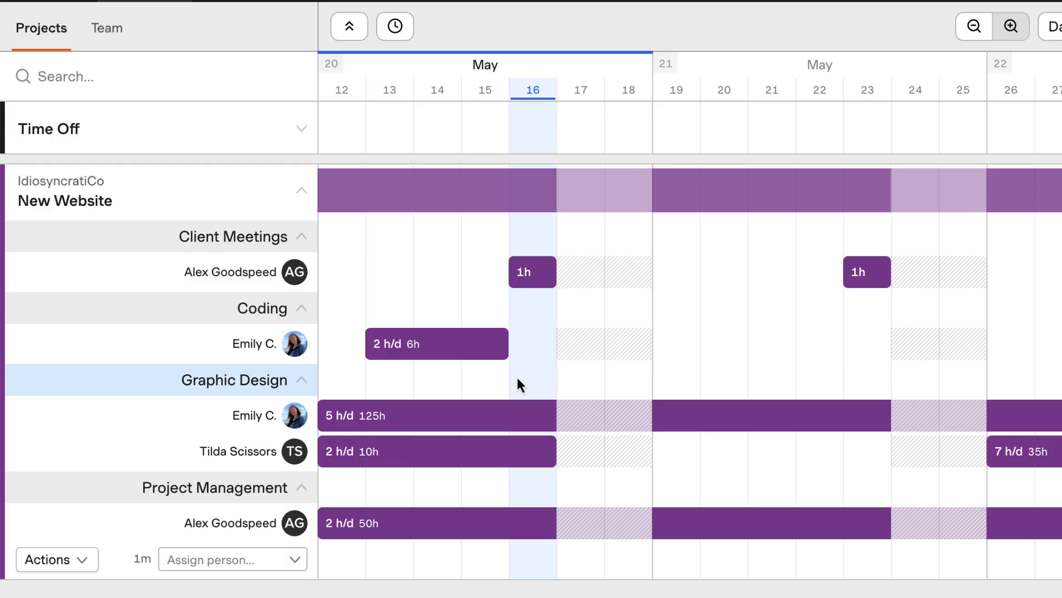
# Split the Coding assignment at 15 May and move the two parts to 12–13 May and 16 May.
pyautogui.click(464, 344)
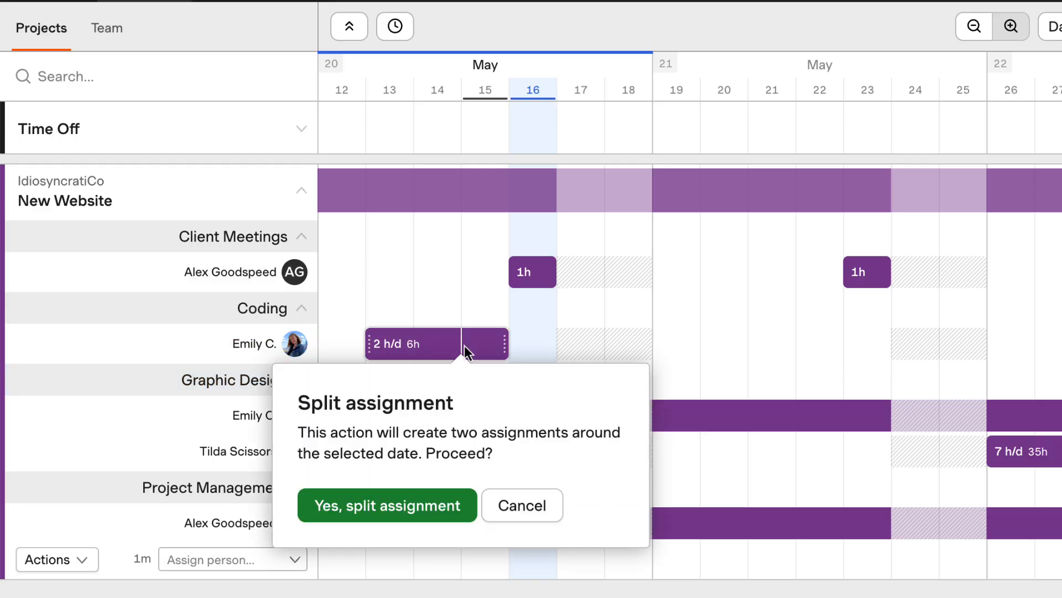
pyautogui.click(441, 506)
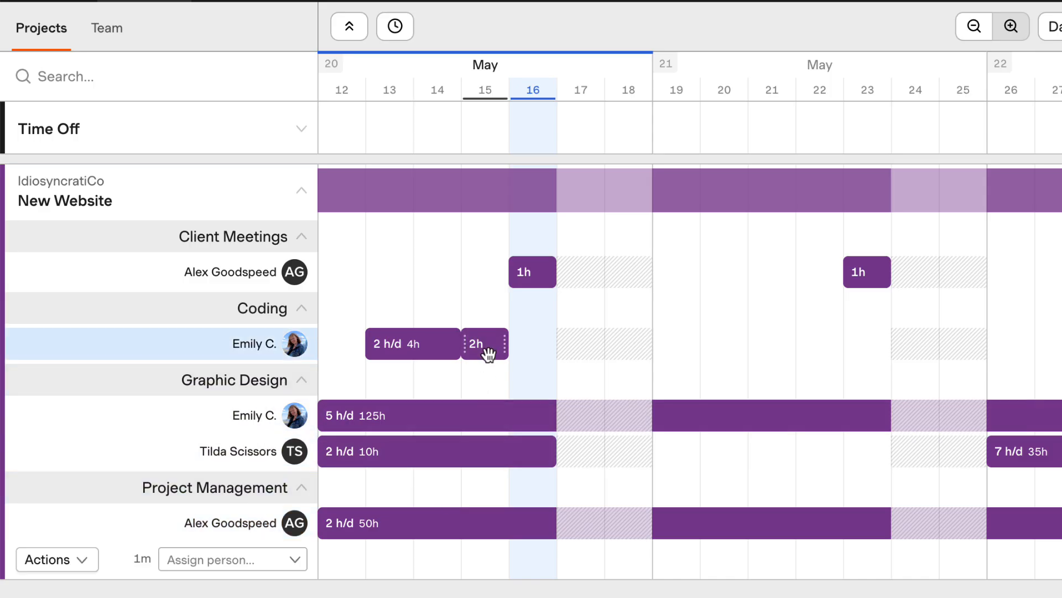
pyautogui.moveTo(486, 356); pyautogui.dragTo(532, 354)
pyautogui.moveTo(445, 353); pyautogui.dragTo(398, 353)
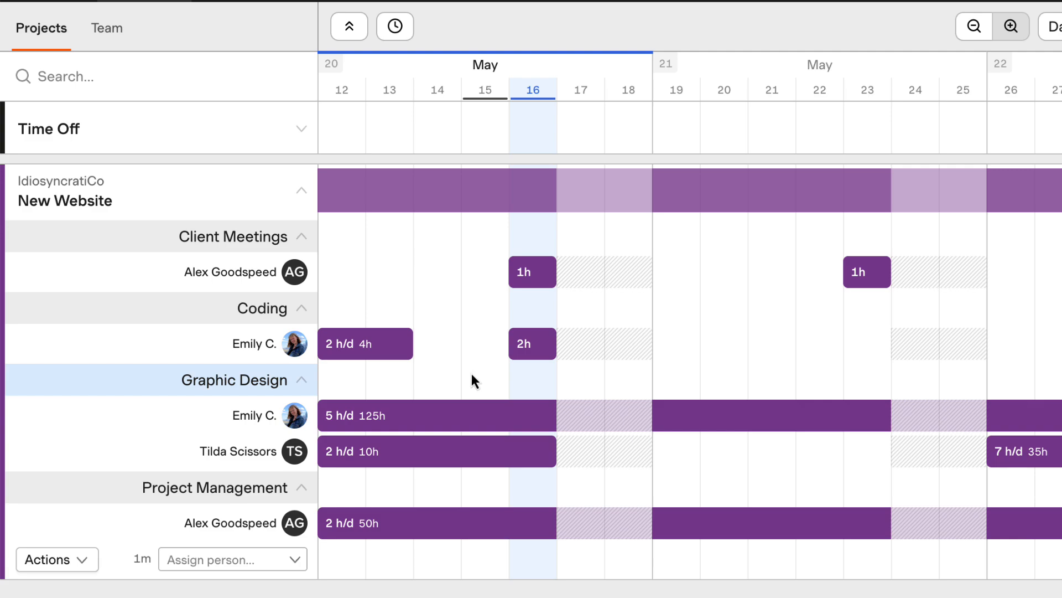
# Edit the 16 May Coding assignment to end on 22 May 2025 at 1 hour per day.
pyautogui.click(526, 354)
pyautogui.click(593, 358)
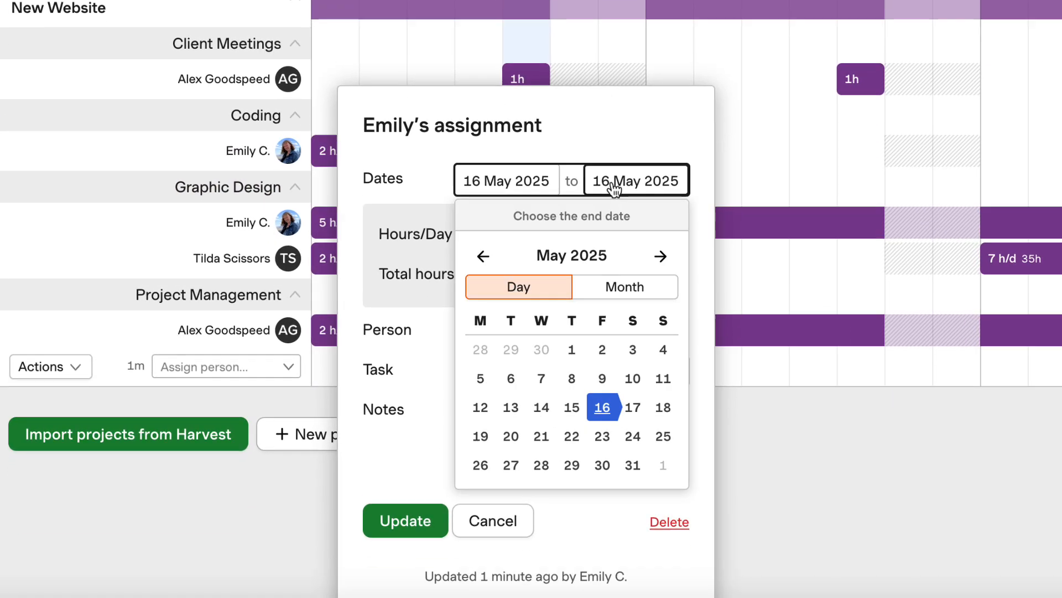
pyautogui.click(573, 420)
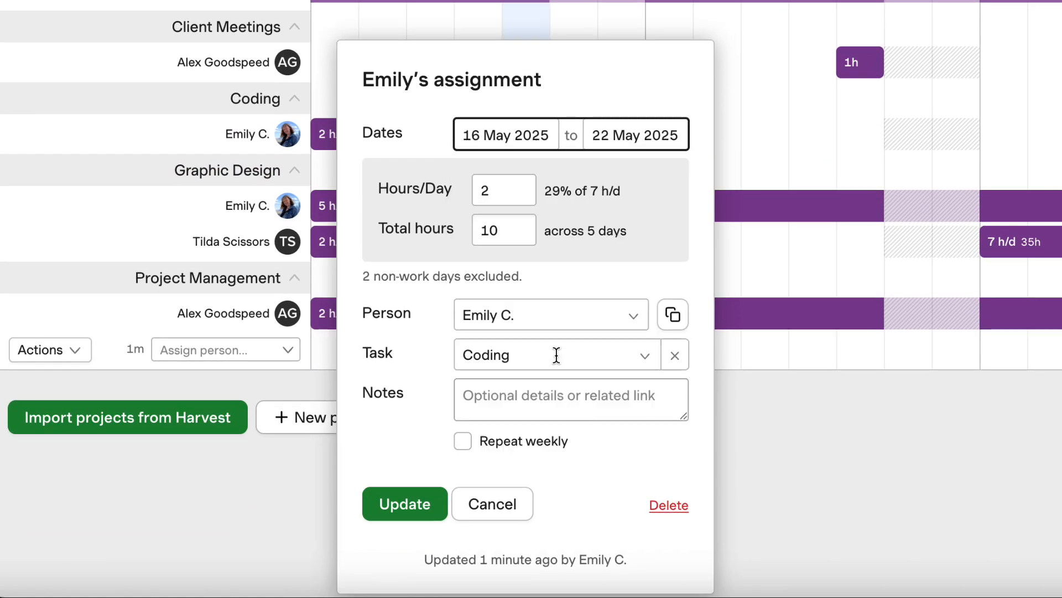
pyautogui.click(498, 195)
pyautogui.press('BackSpace')
pyautogui.write('1')
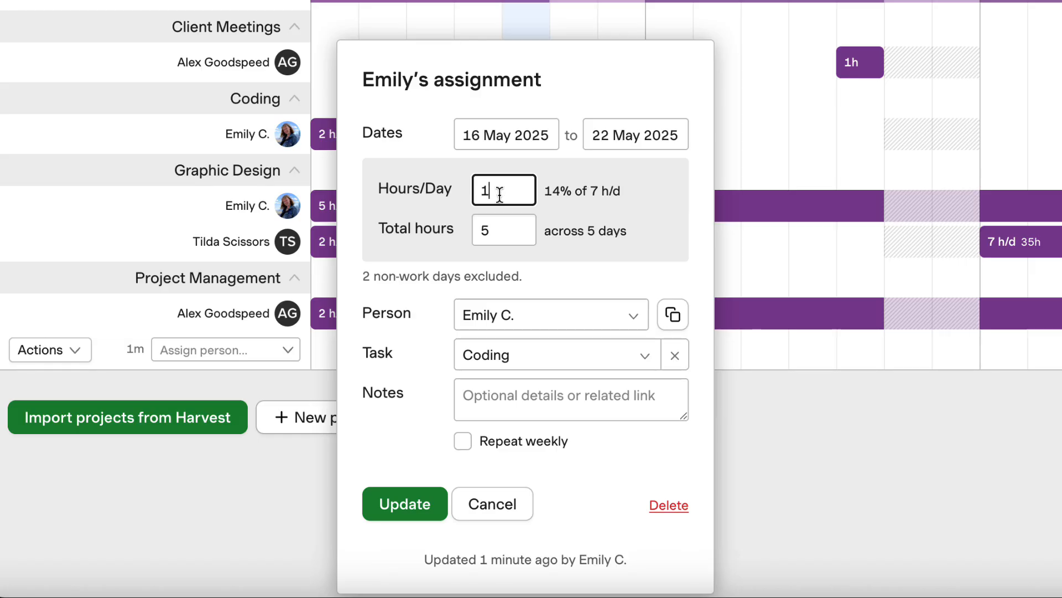
# Add the note "QE testing" to the Coding assignment and save the update.
pyautogui.click(526, 396)
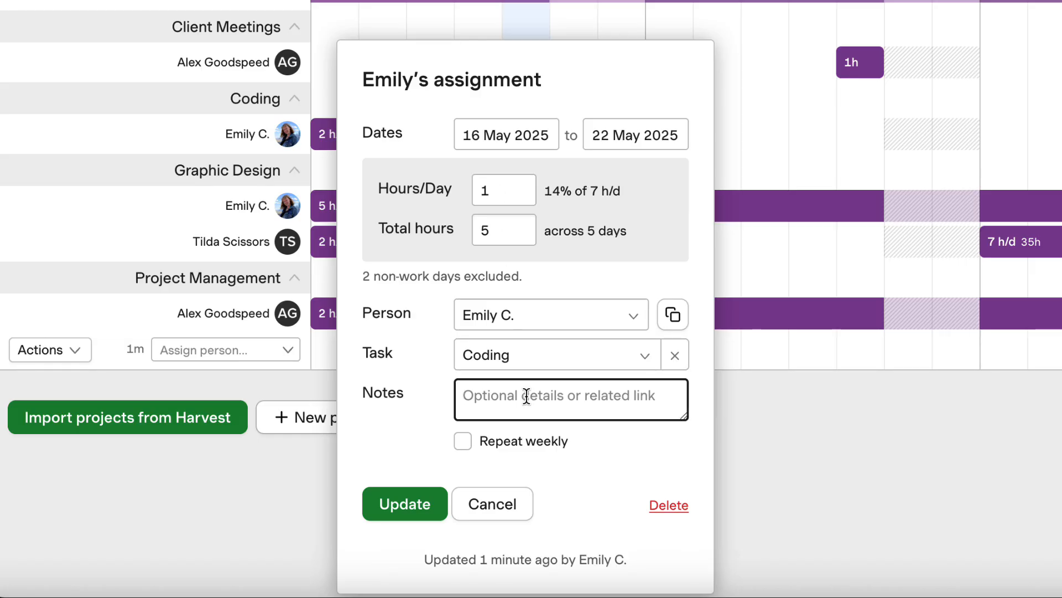
pyautogui.write('QE testing')
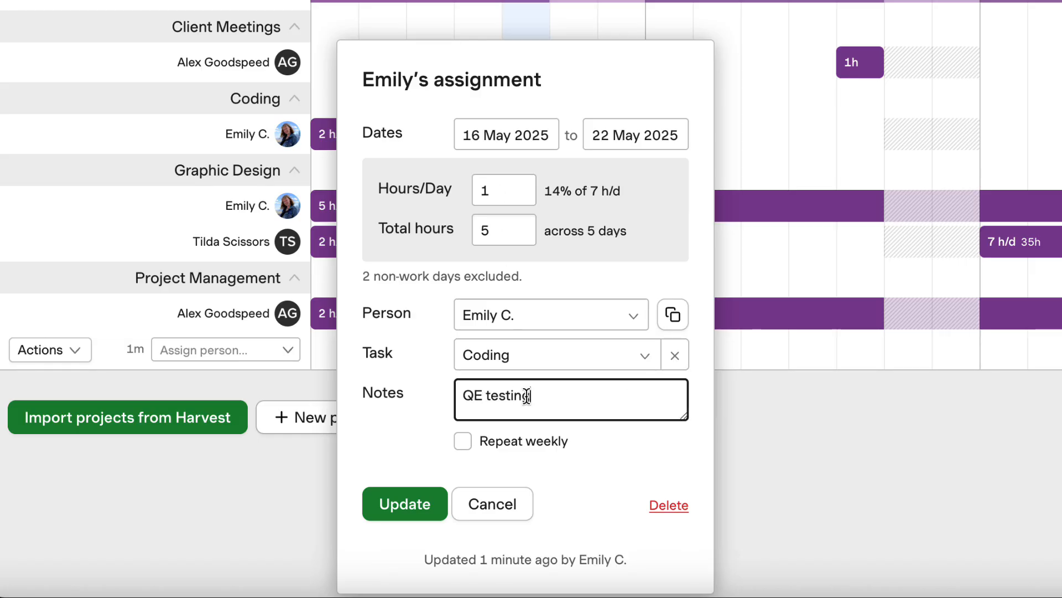
pyautogui.click(599, 457)
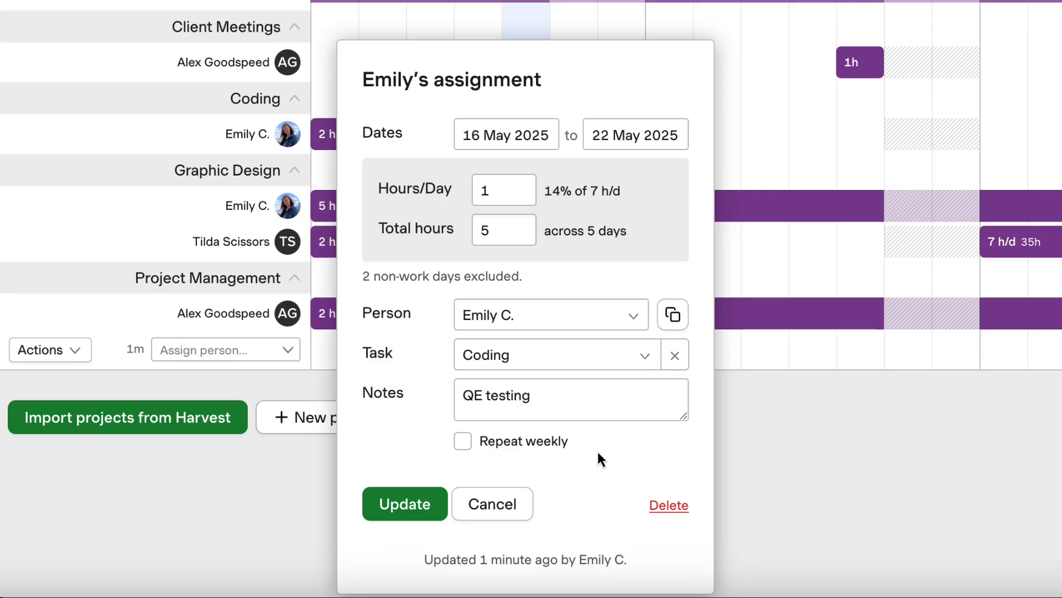
pyautogui.click(406, 503)
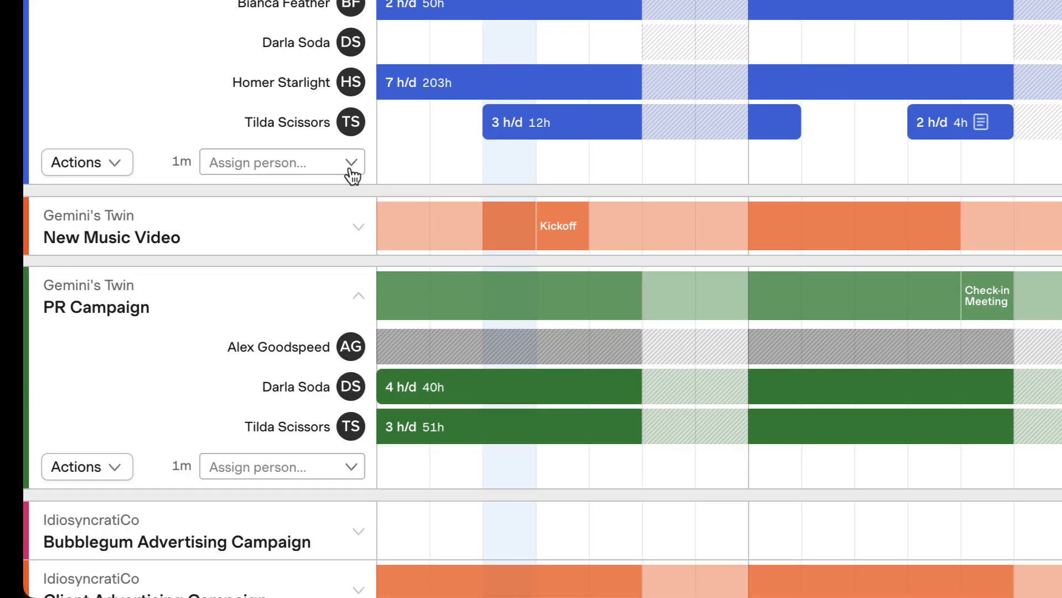
# Assign team member KC to the Dental Practice Website project on 23 Aug 2024 at 8 hours per day.
pyautogui.click(351, 164)
pyautogui.click(349, 268)
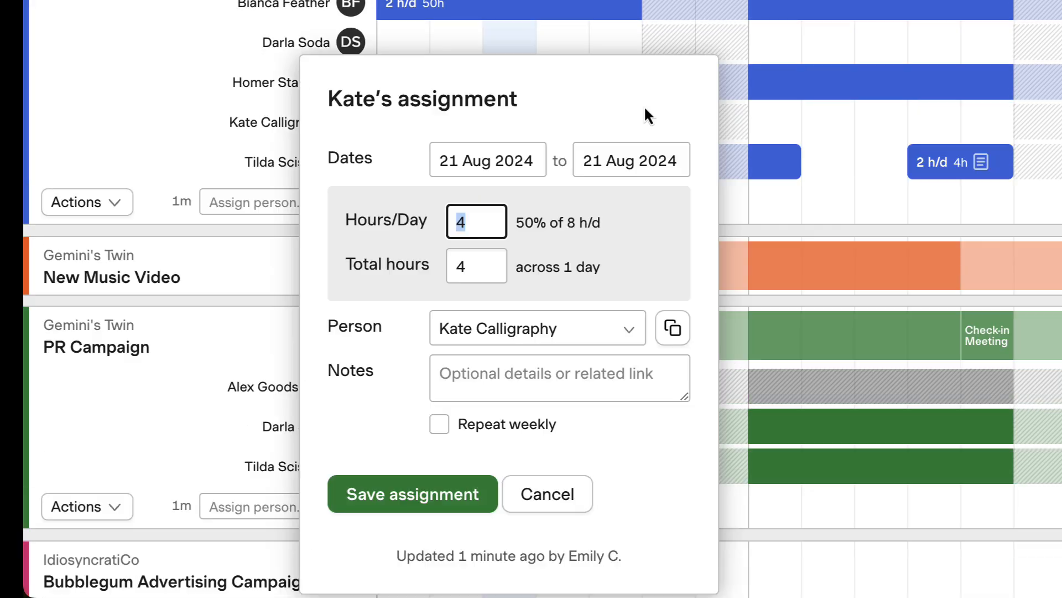
pyautogui.click(537, 165)
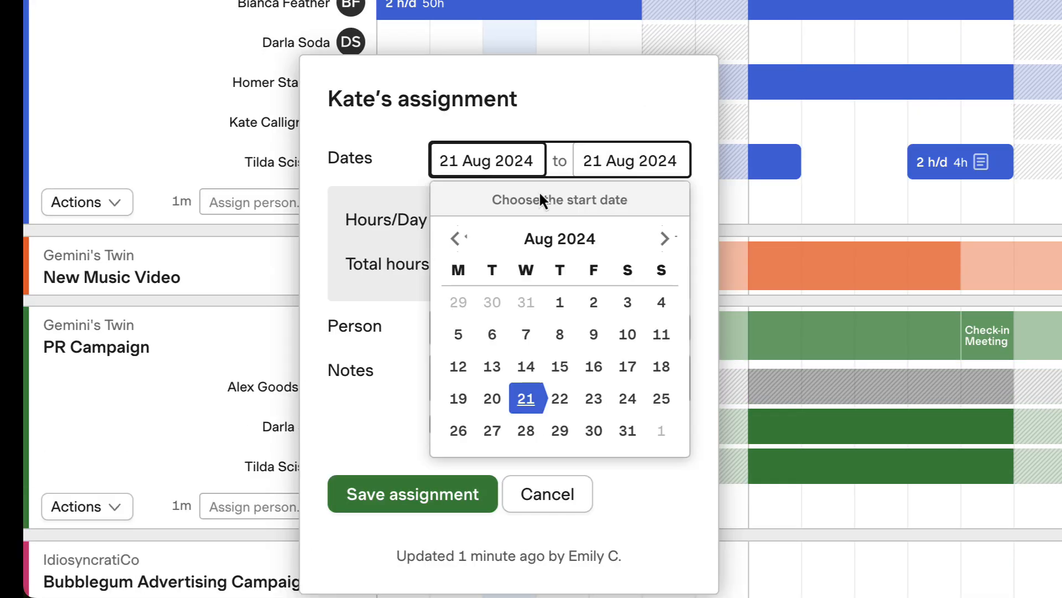
pyautogui.click(604, 399)
pyautogui.click(605, 399)
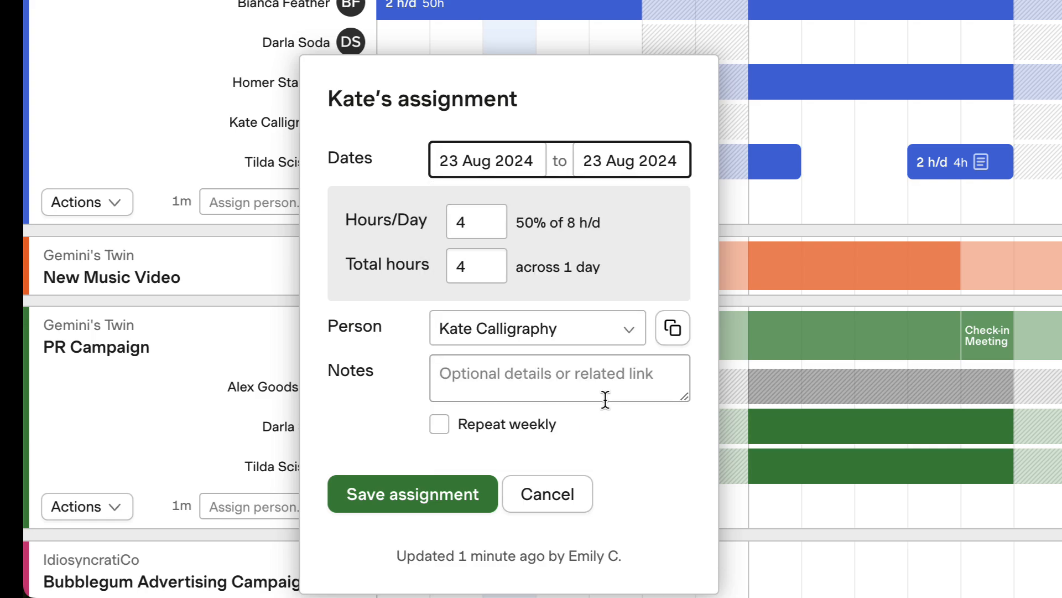
pyautogui.click(491, 229)
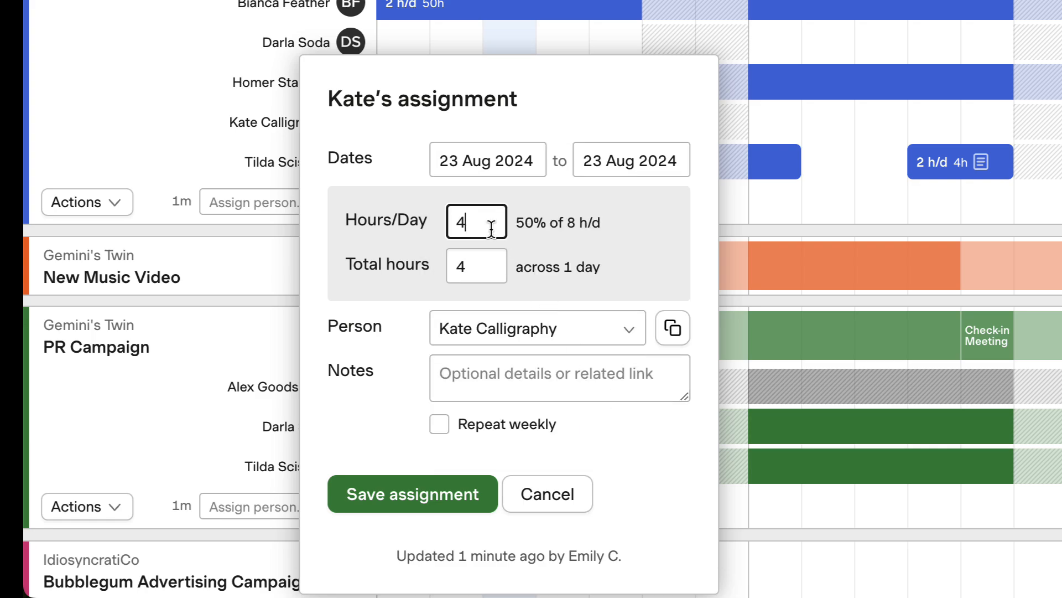
pyautogui.press('BackSpace')
pyautogui.write('8')
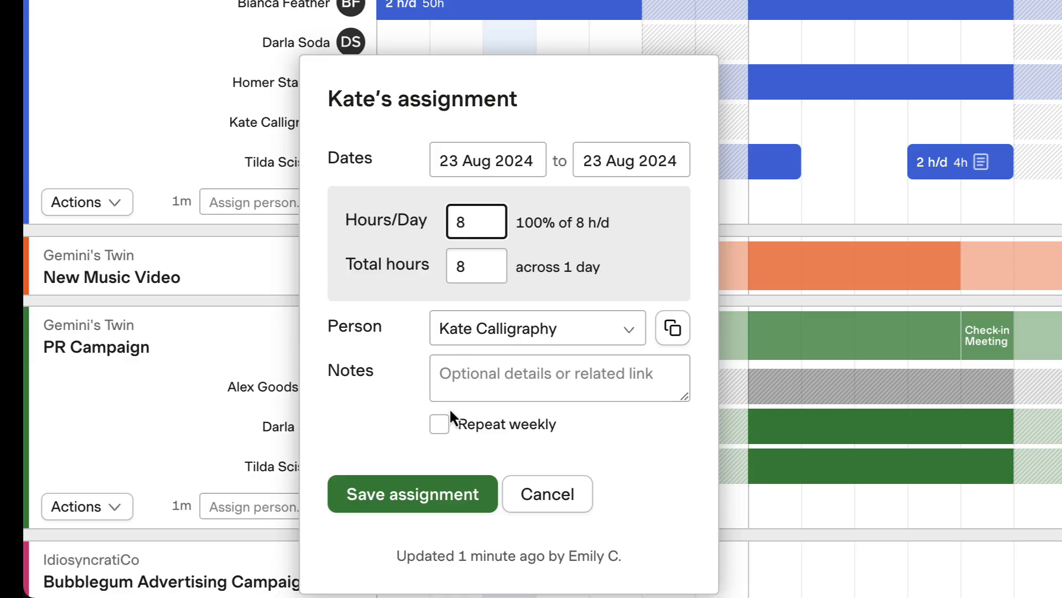
# Make KC's Dental Practice Website assignment repeat weekly for 6 weeks and save it.
pyautogui.click(441, 426)
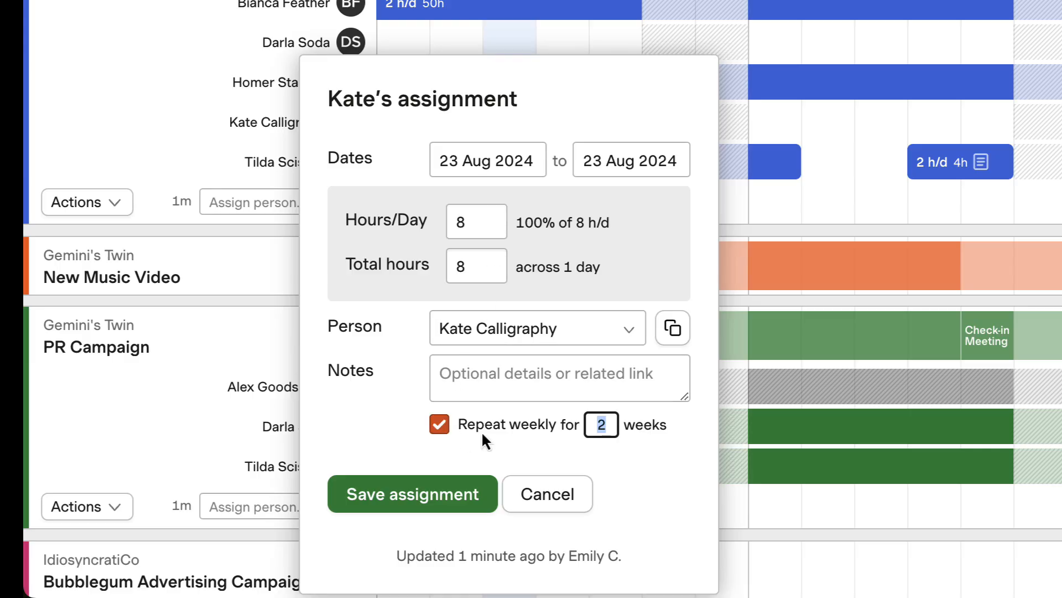
pyautogui.press('BackSpace')
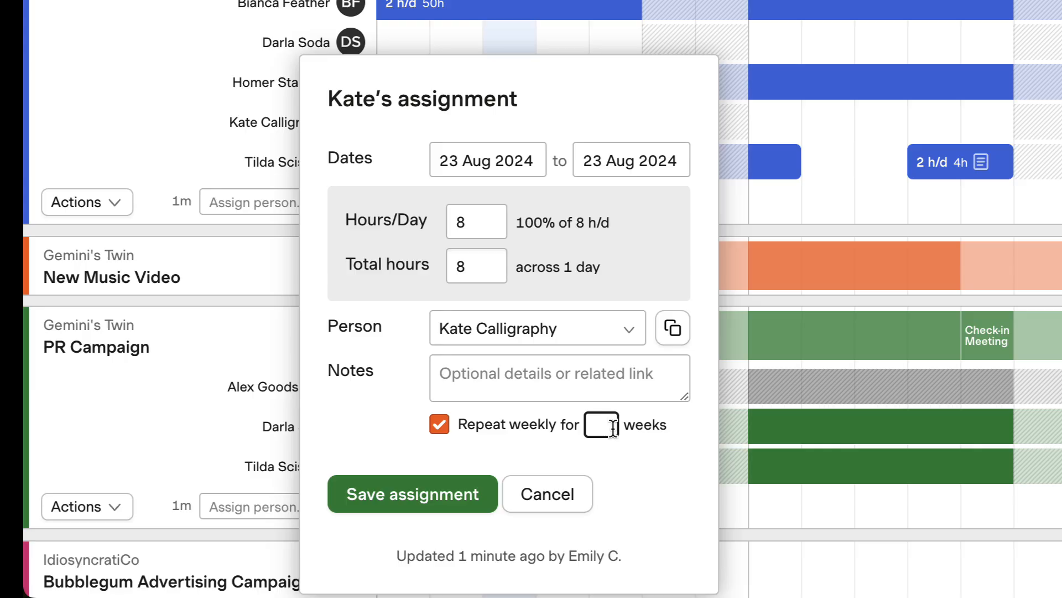
pyautogui.write('6')
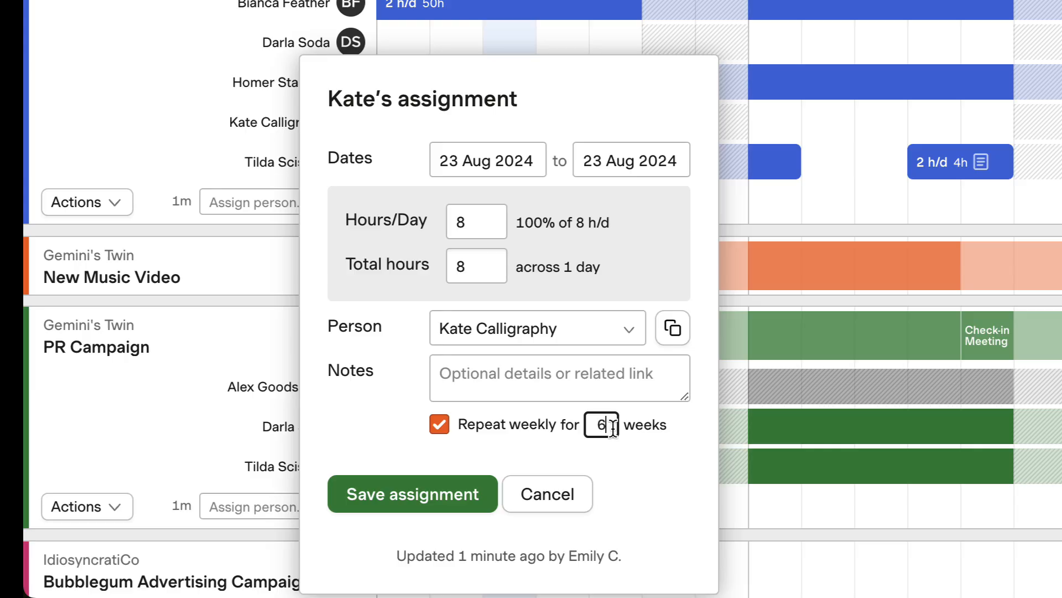
pyautogui.click(458, 503)
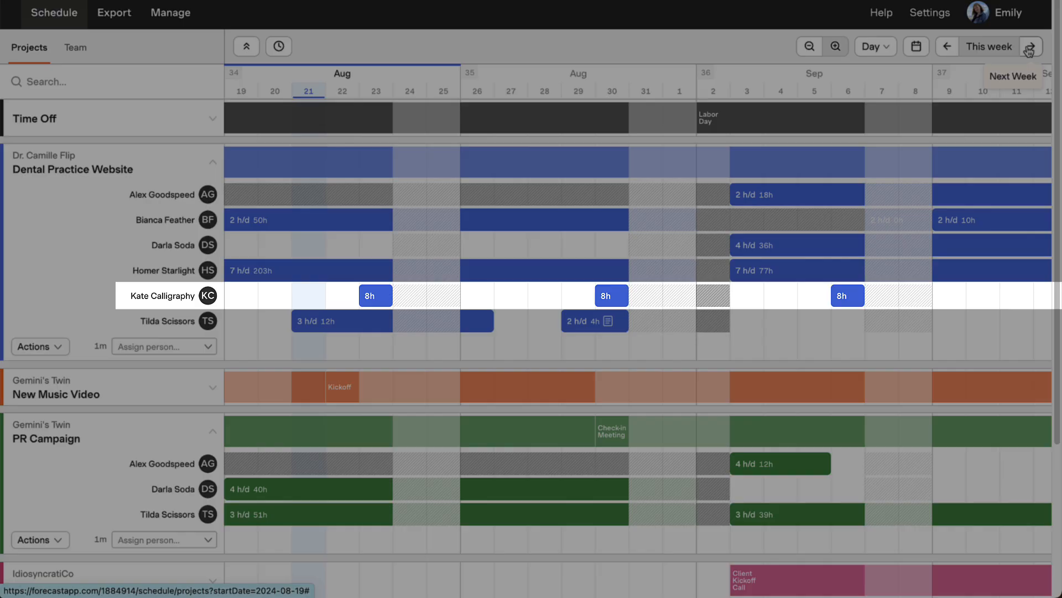
# Set KC's repeating assignment on 20 Sep 2024 to 5 hours per day, changing just that one in the series.
pyautogui.click(1029, 51)
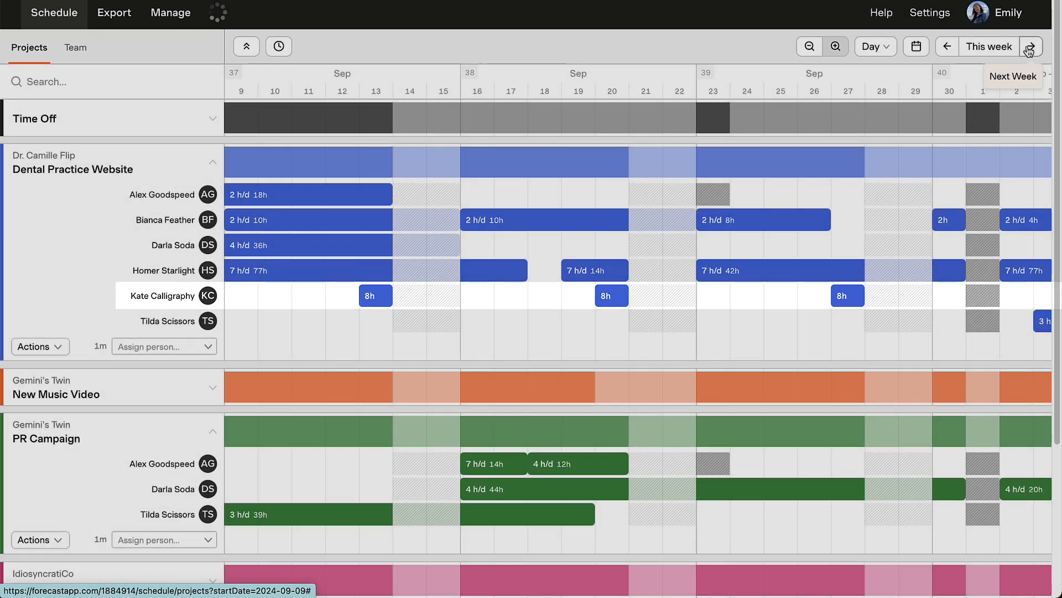
pyautogui.click(1029, 49)
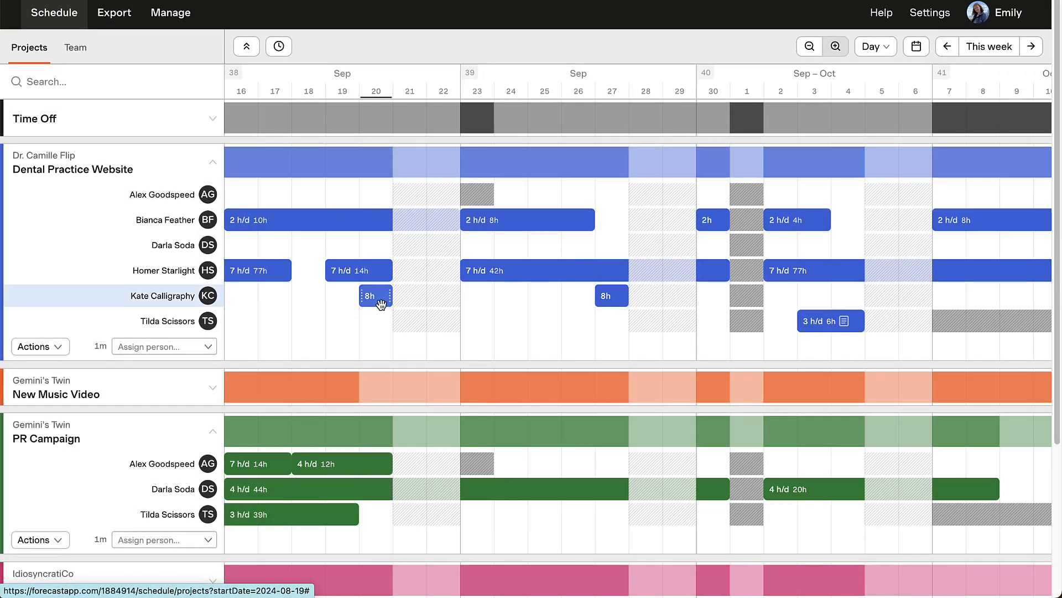
pyautogui.click(376, 297)
pyautogui.press('BackSpace')
pyautogui.write('5')
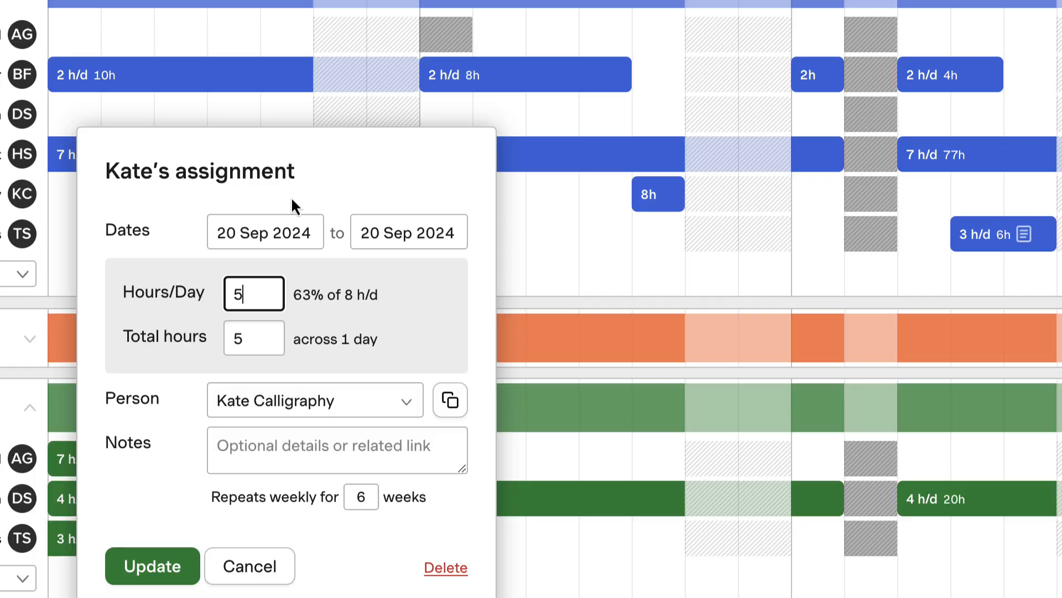
pyautogui.click(158, 575)
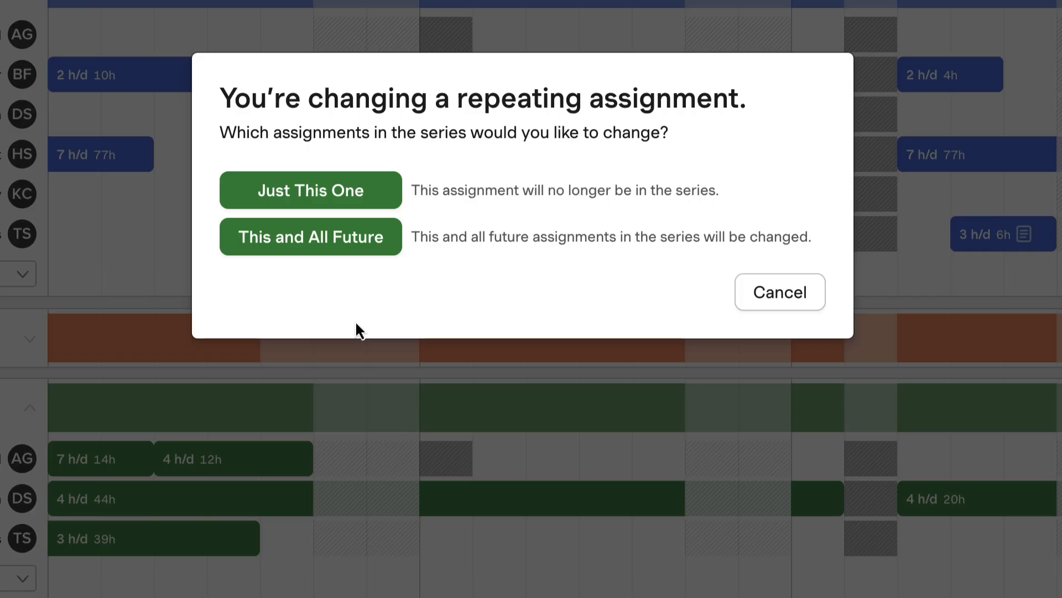
pyautogui.click(331, 197)
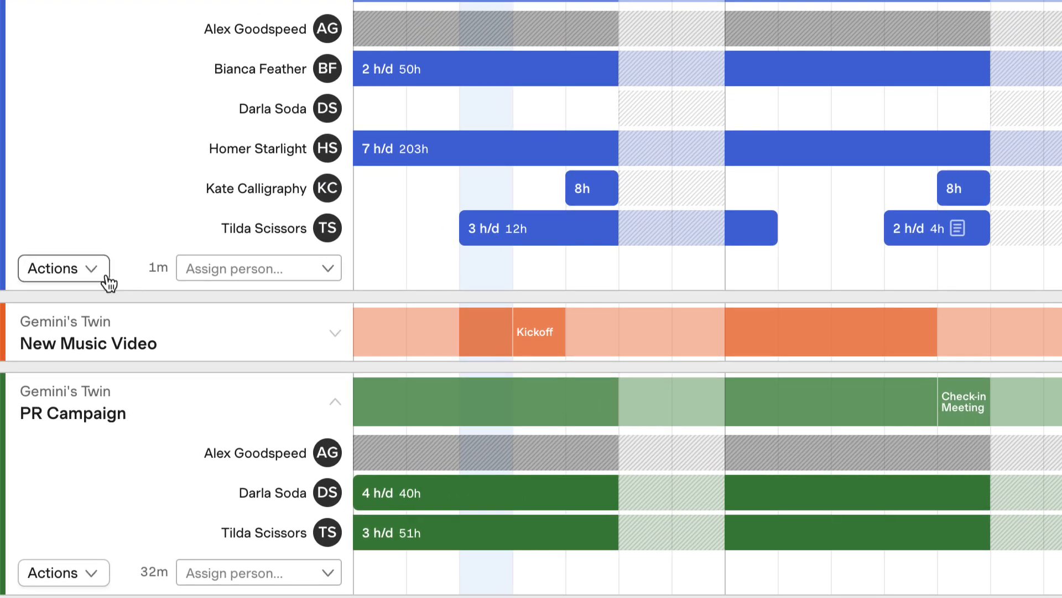
# Shift the Dental Practice Website timeline from 21 Aug 2024 to start on 28 Aug 2024, and confirm the shift.
pyautogui.click(108, 283)
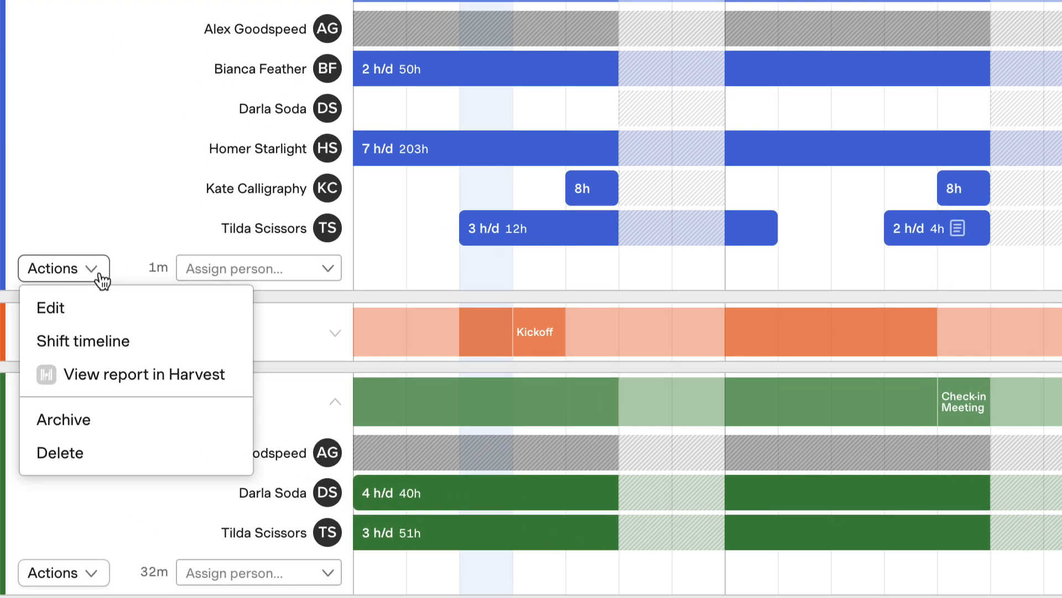
pyautogui.click(159, 341)
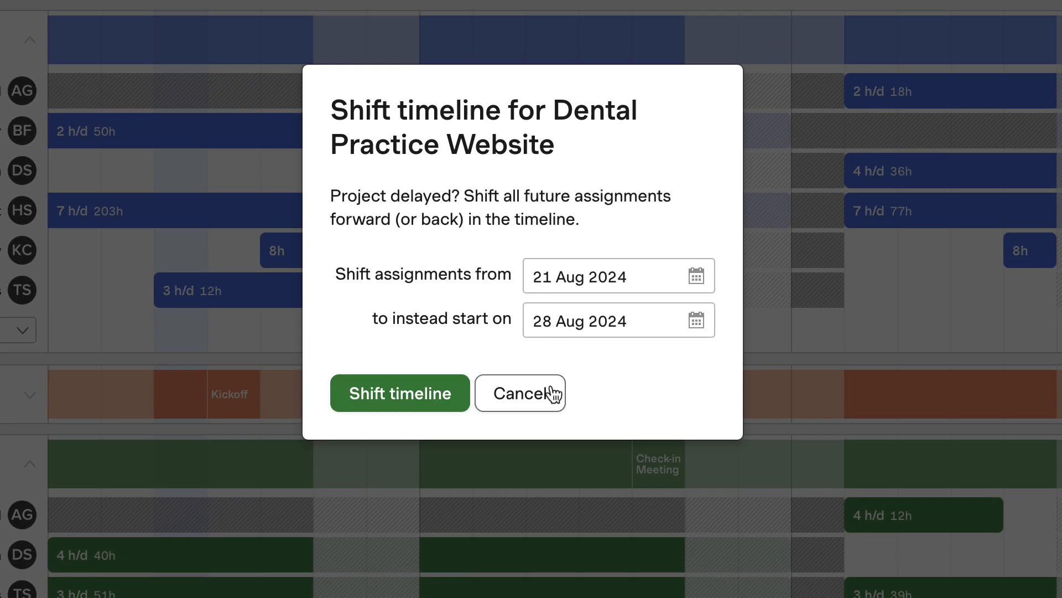
pyautogui.click(698, 322)
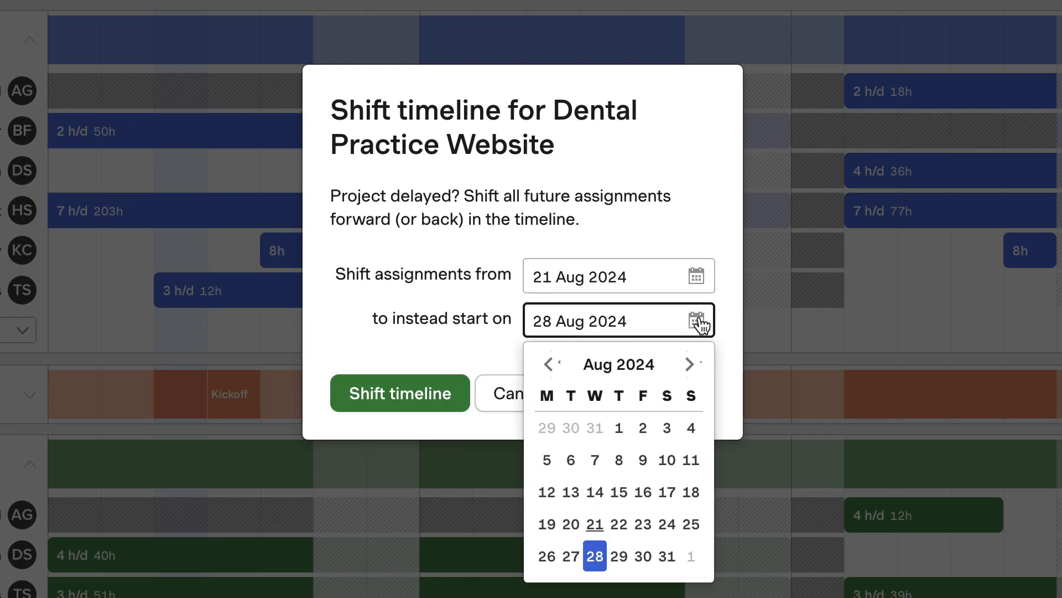
pyautogui.click(727, 328)
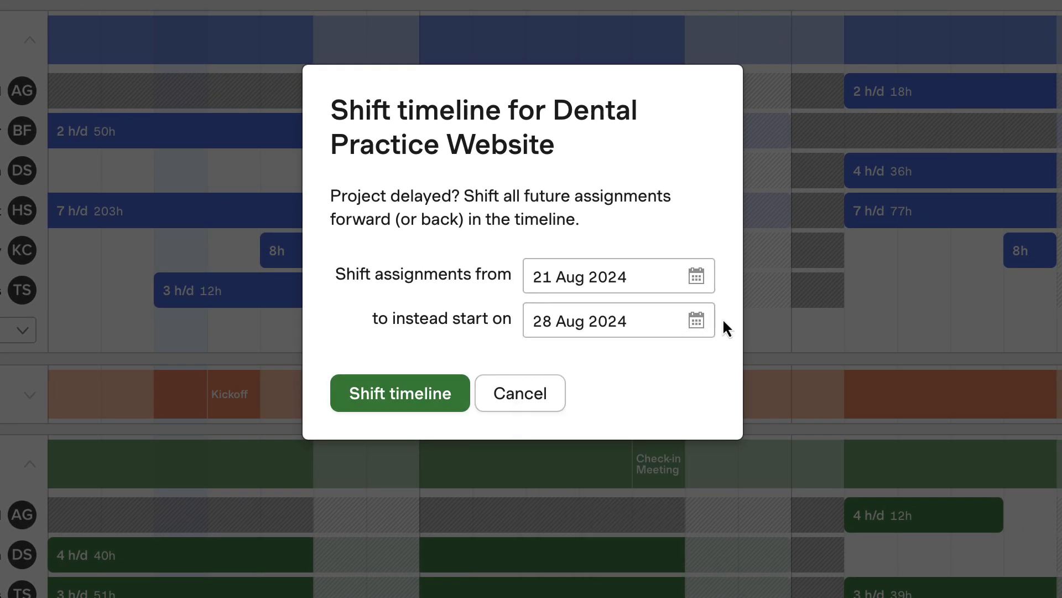
pyautogui.click(412, 403)
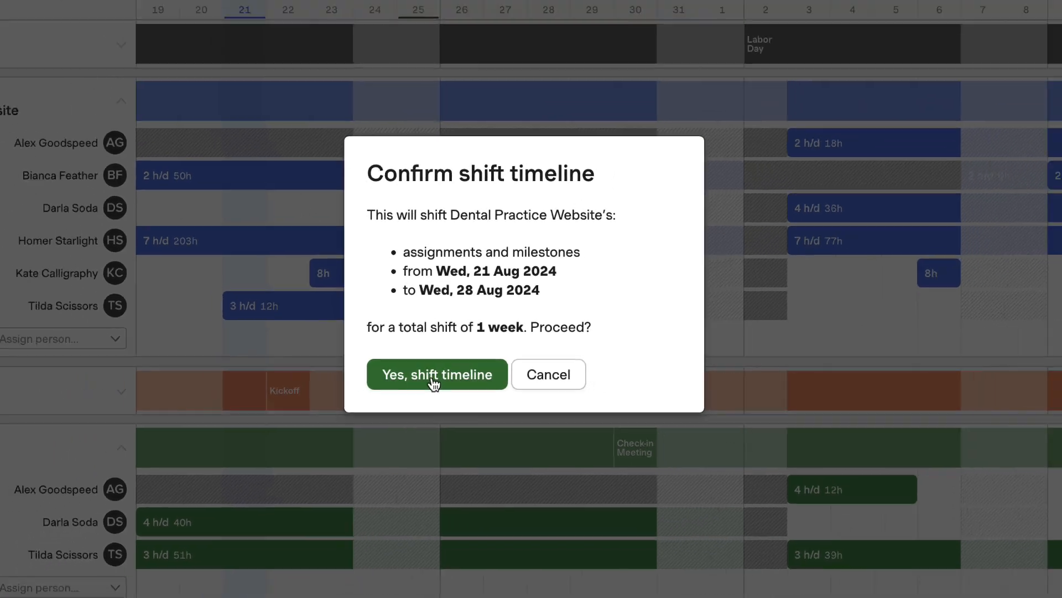
pyautogui.click(412, 385)
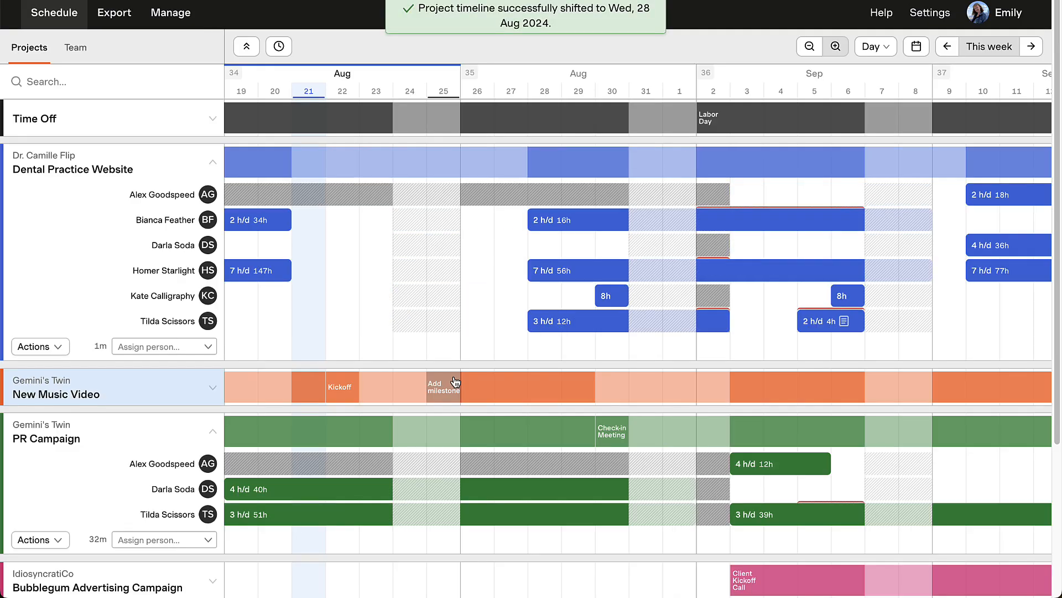
# Add all-day time off for everyone on 23 Aug 2024 and for team member BF on 30 Aug 2024.
pyautogui.click(213, 119)
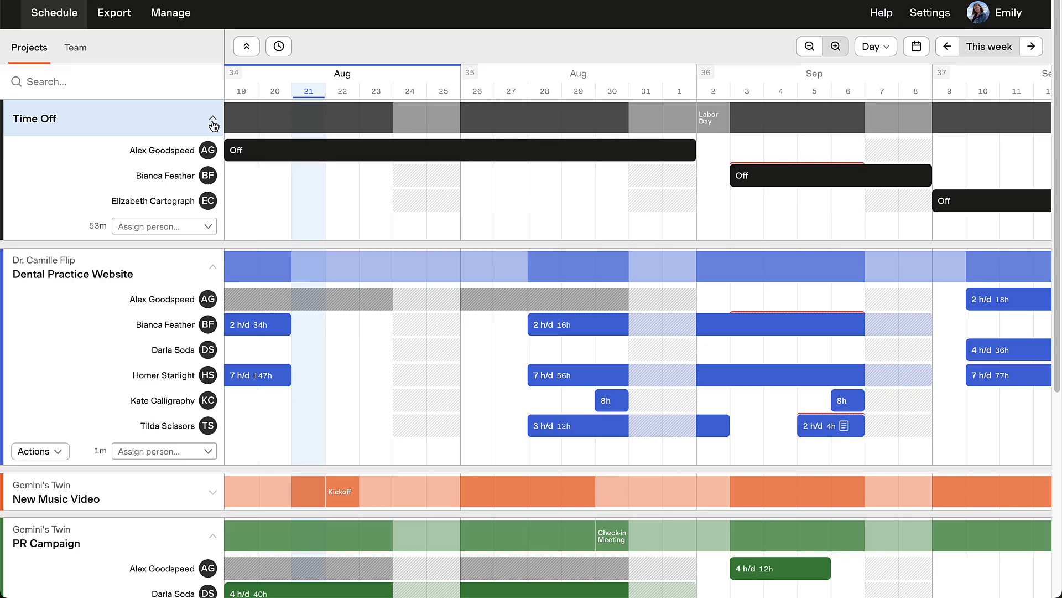
pyautogui.click(377, 229)
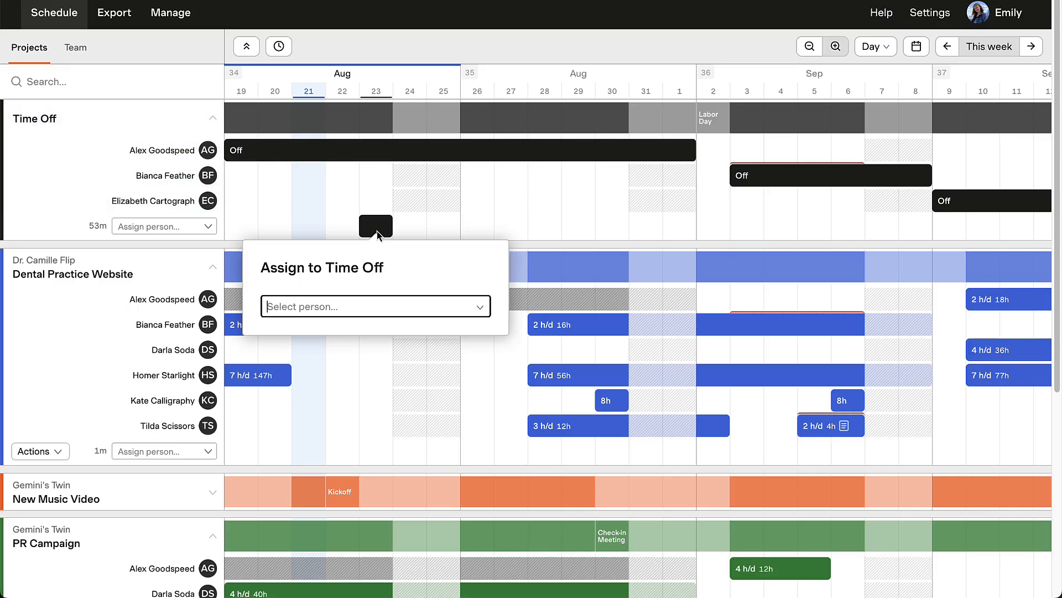
pyautogui.click(484, 308)
pyautogui.click(476, 335)
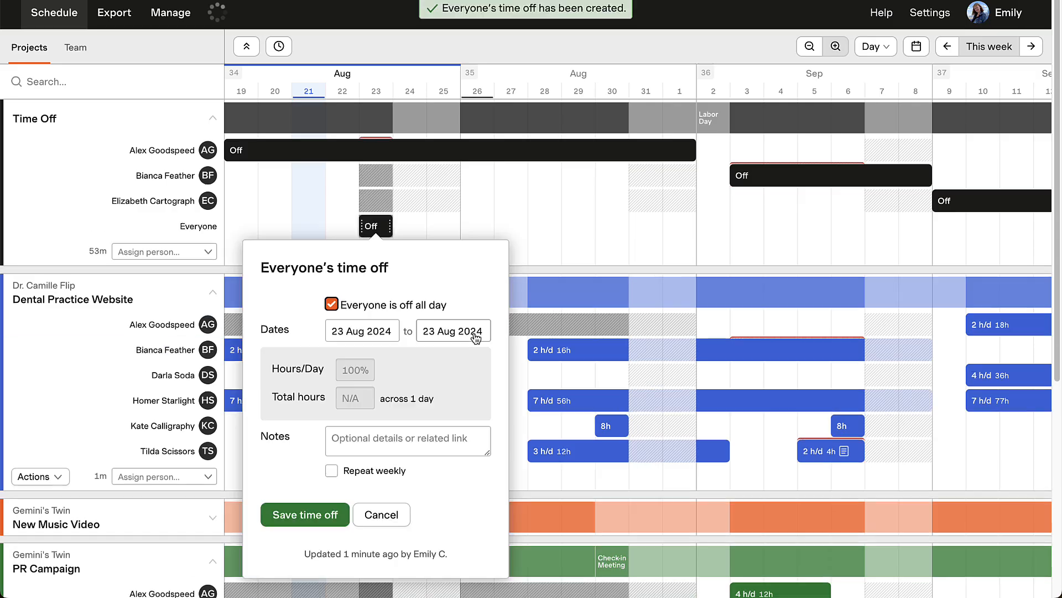
pyautogui.click(316, 515)
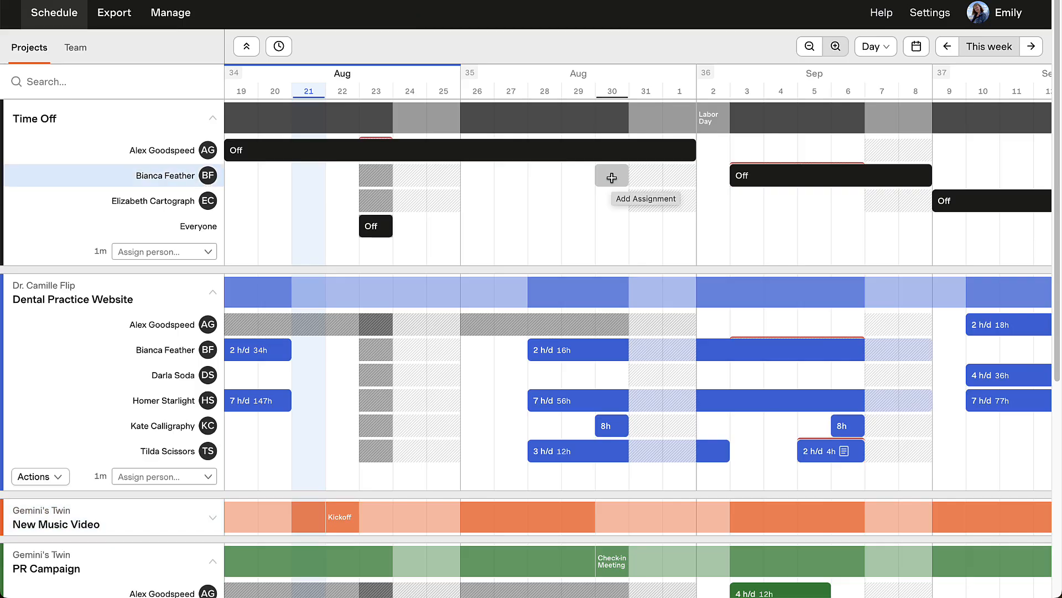
pyautogui.click(611, 177)
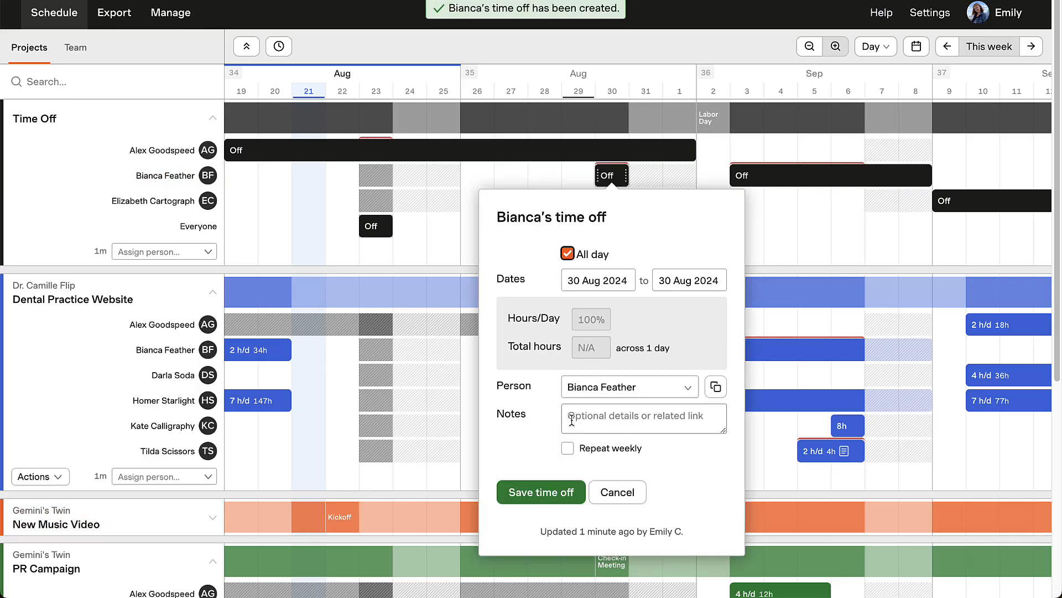
pyautogui.click(554, 492)
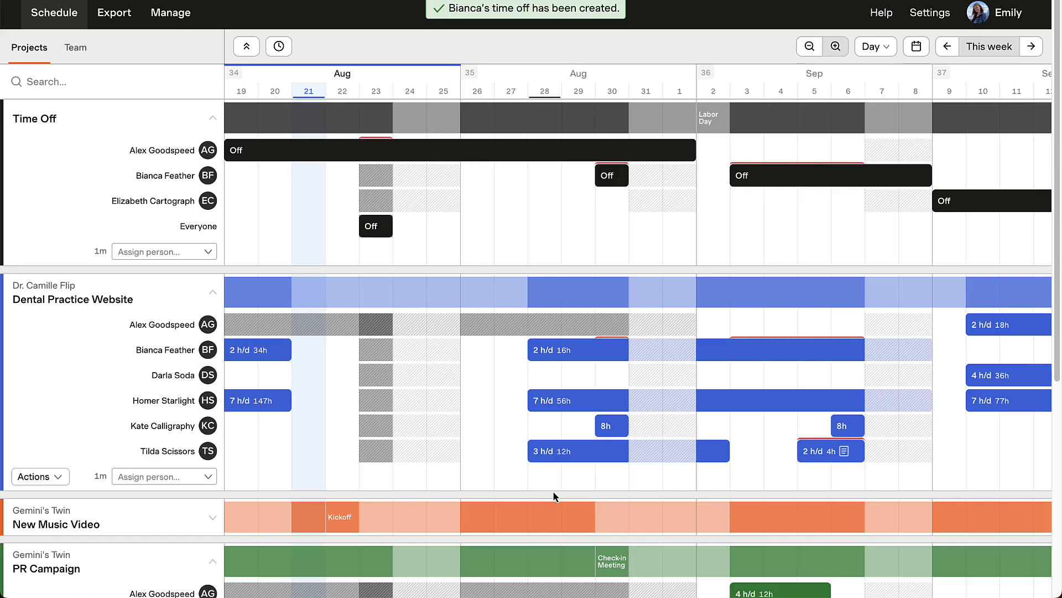
# Split BF's Dental Practice Website assignment at 30 Aug and move the second part's start to 31 Aug.
pyautogui.click(599, 355)
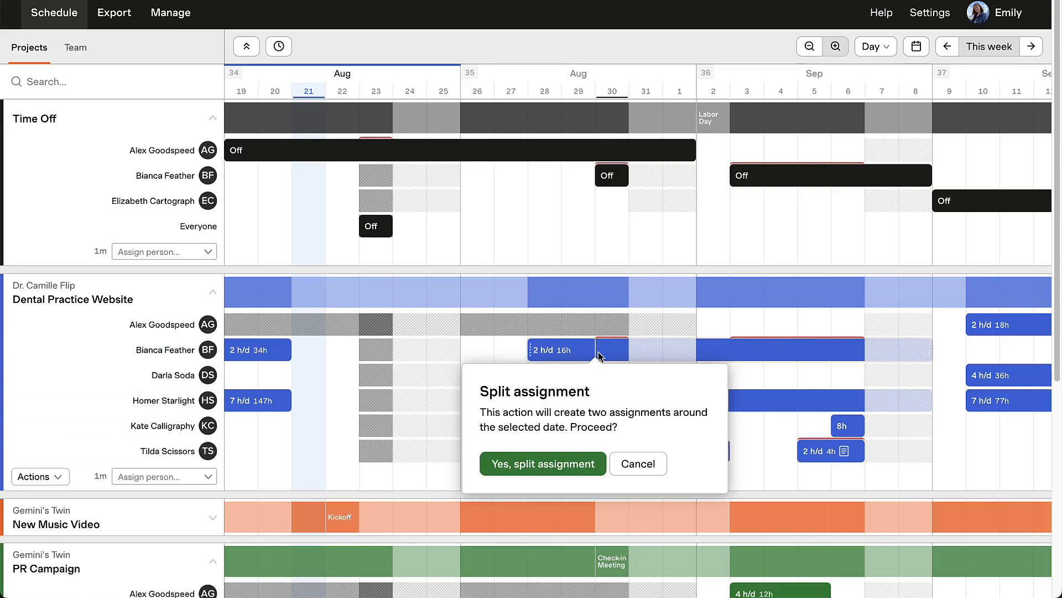
pyautogui.click(580, 464)
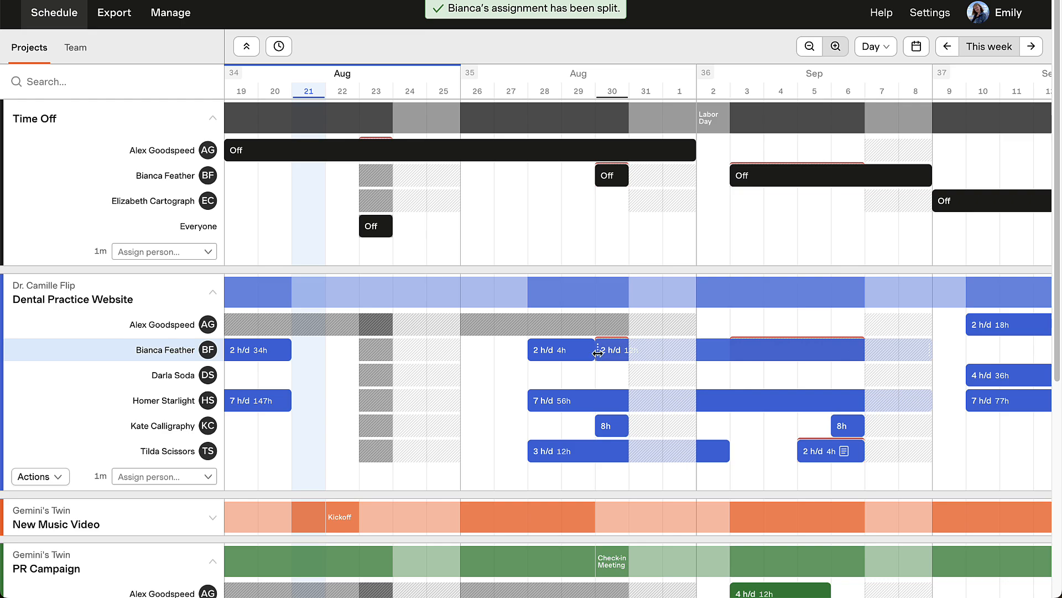
pyautogui.moveTo(600, 356); pyautogui.dragTo(630, 355)
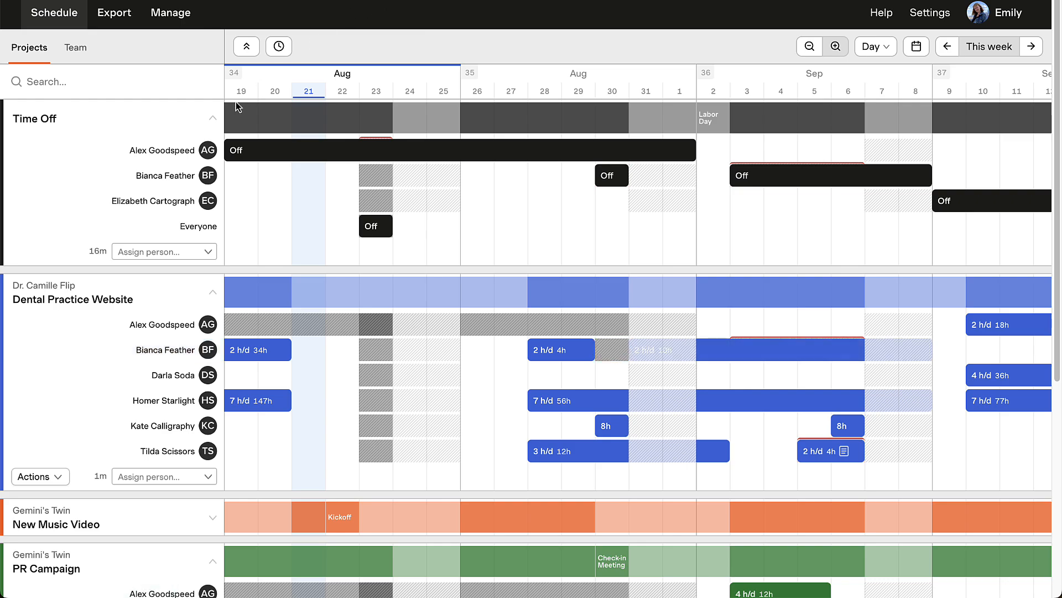
# Collapse Time Off and add a "Phase 2 Begins" milestone to Dental Practice Website on 20 Aug 2024.
pyautogui.click(213, 119)
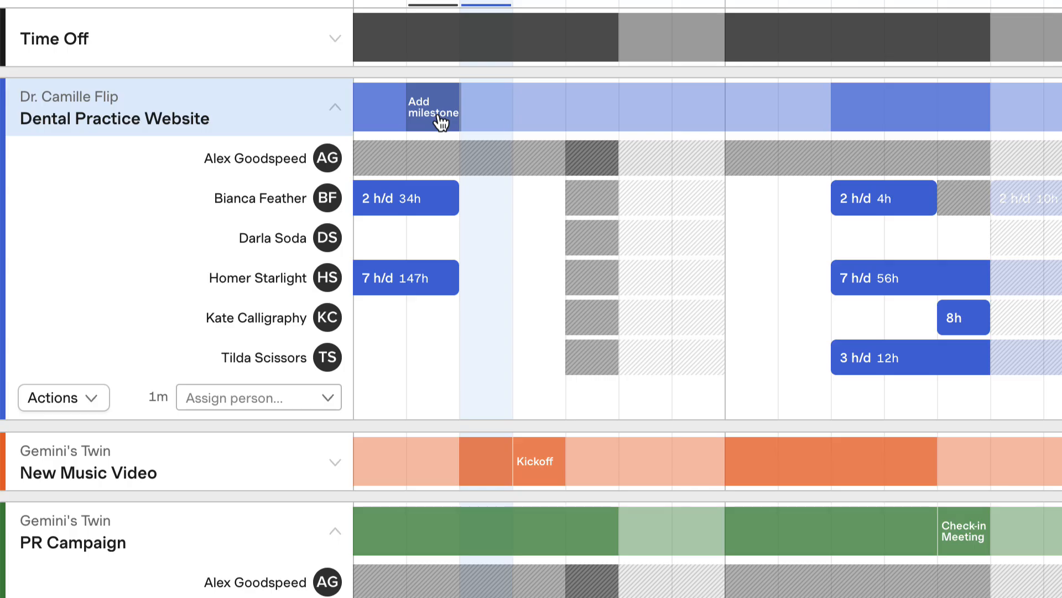
pyautogui.click(441, 123)
pyautogui.write('Phas')
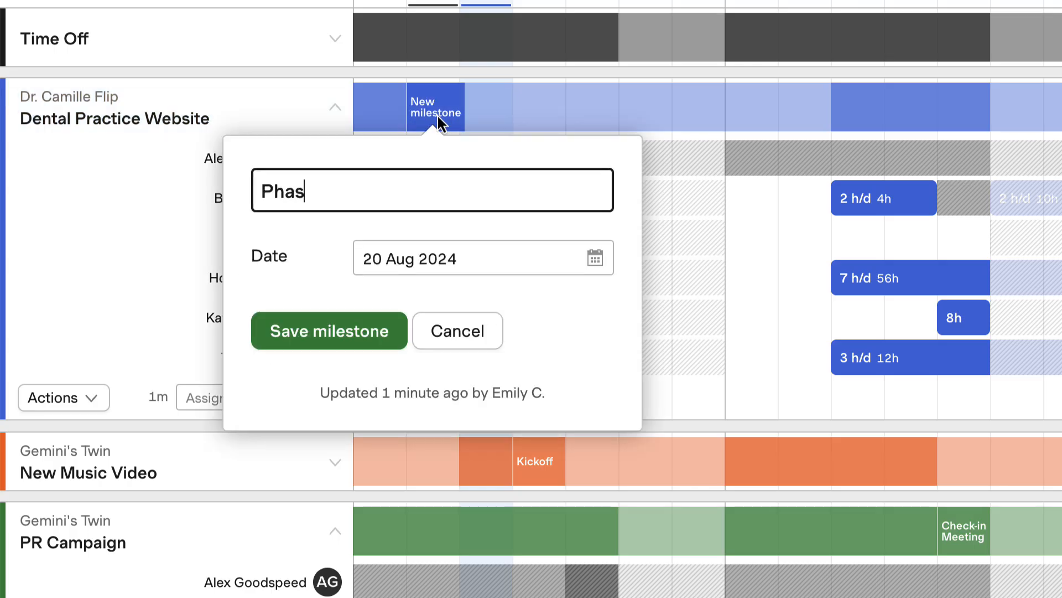
pyautogui.write('e 2 Begins')
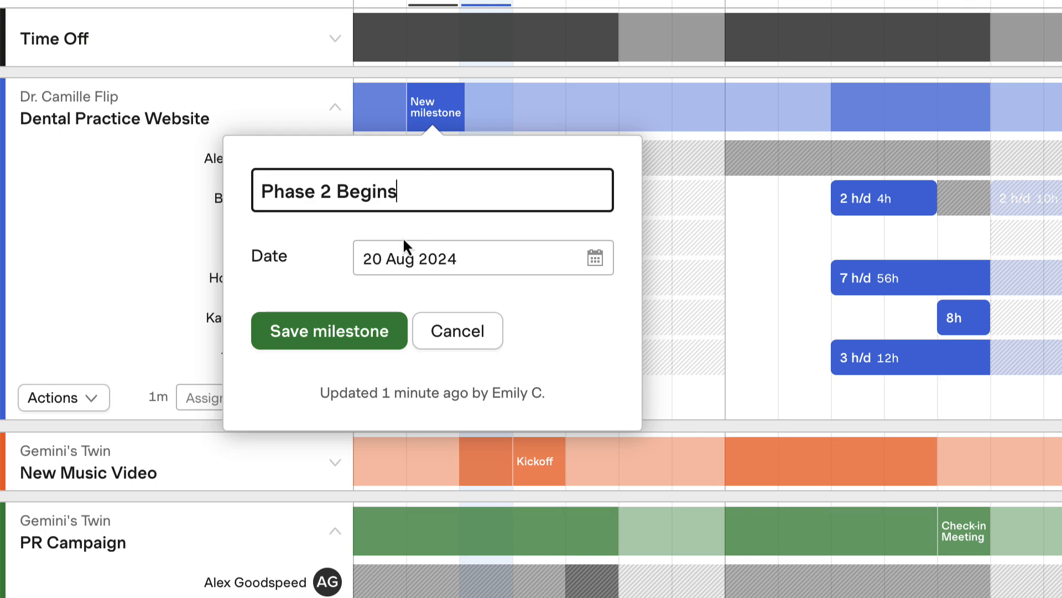
pyautogui.click(374, 338)
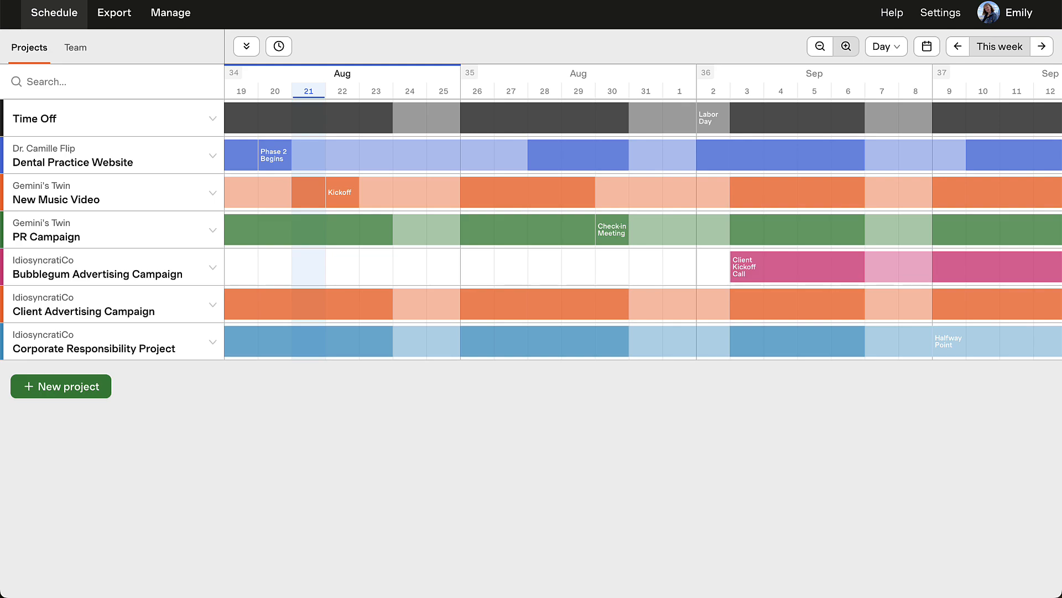
# Open the New Music Video project for editing and choose the Orange color label.
pyautogui.click(214, 198)
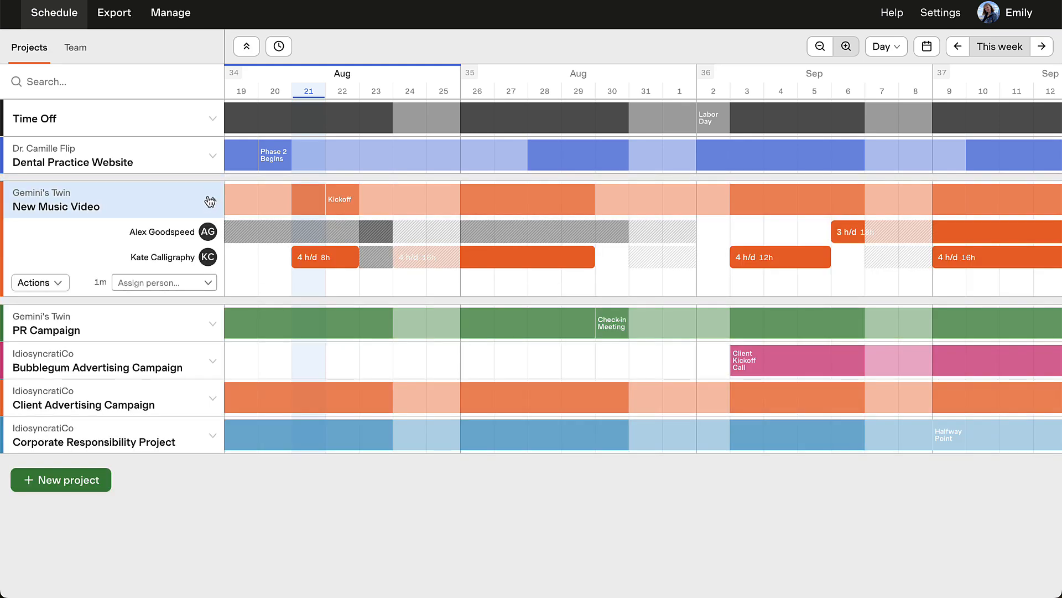
pyautogui.click(62, 284)
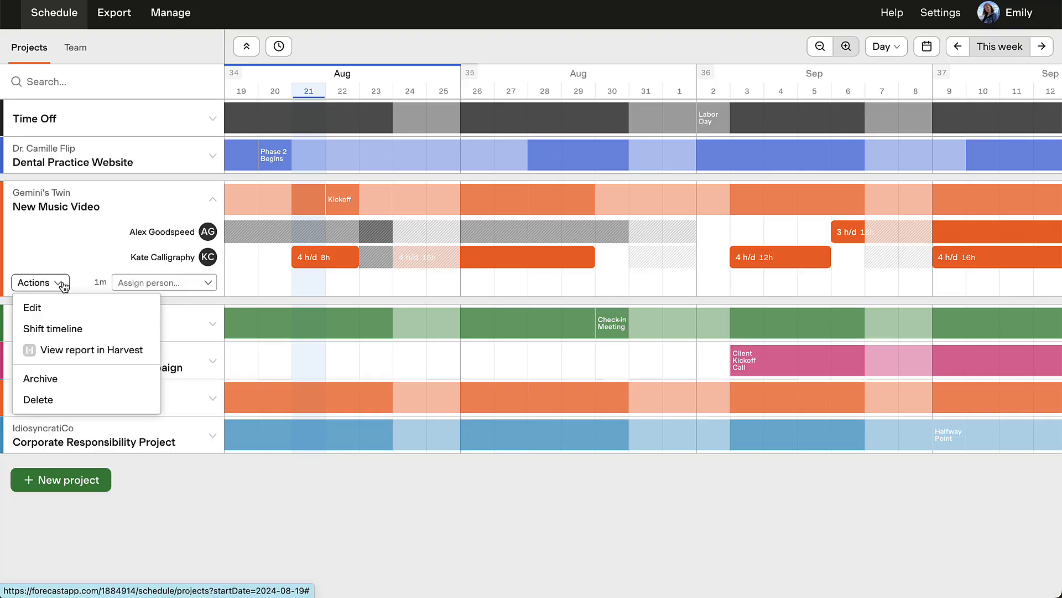
pyautogui.click(77, 310)
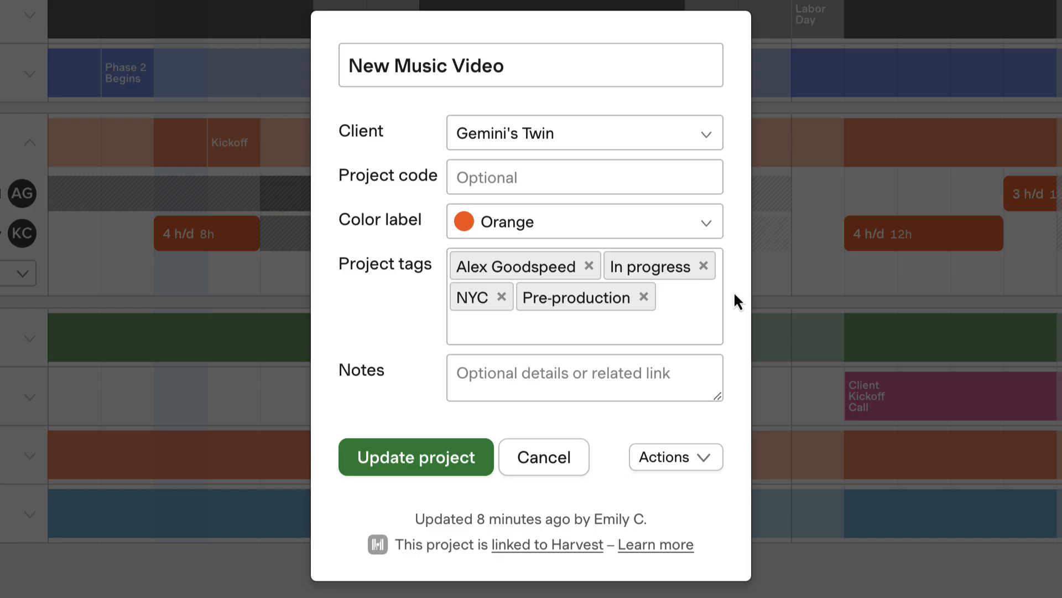
pyautogui.click(709, 230)
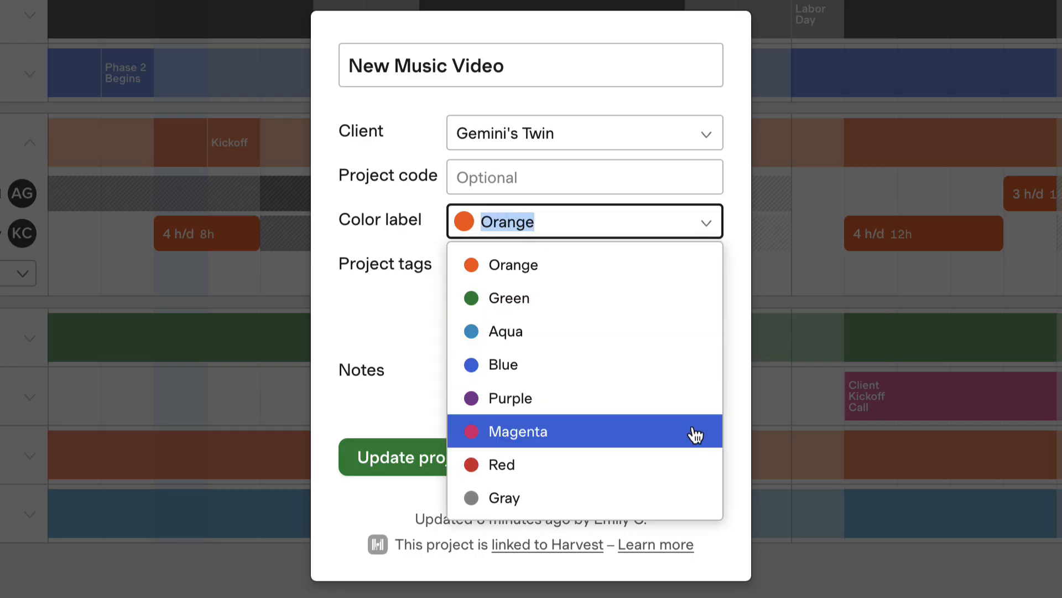
pyautogui.click(701, 273)
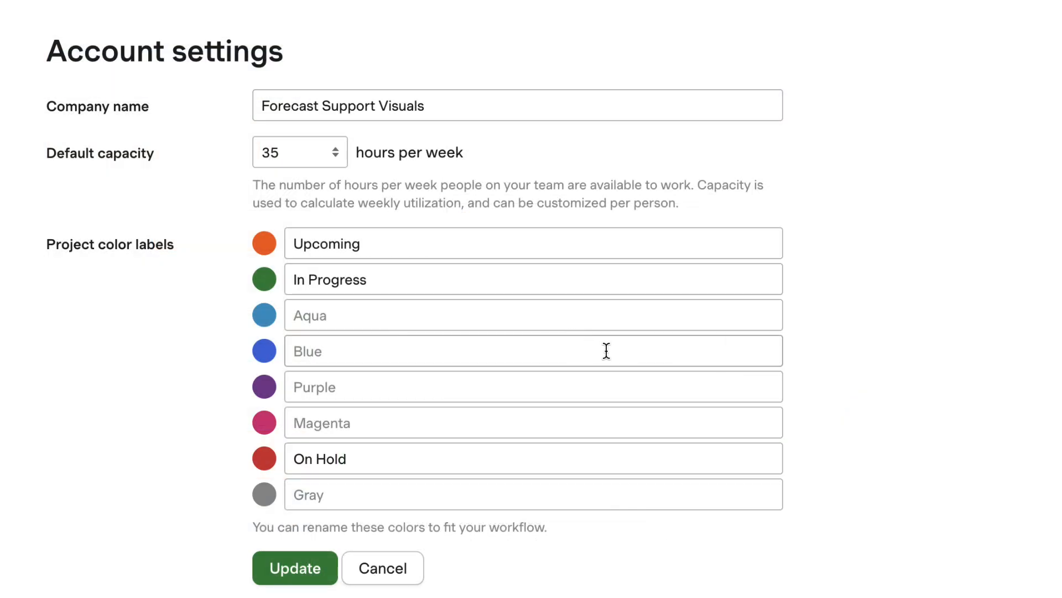
# Name the blue project color label "Design Department" in the account settings.
pyautogui.click(606, 351)
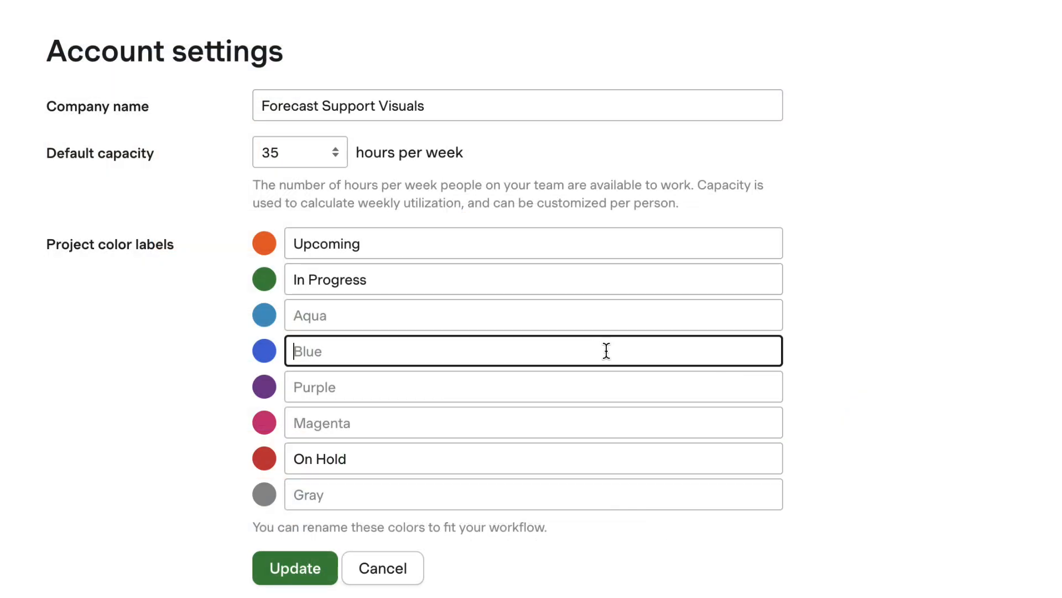
pyautogui.write('Design Department')
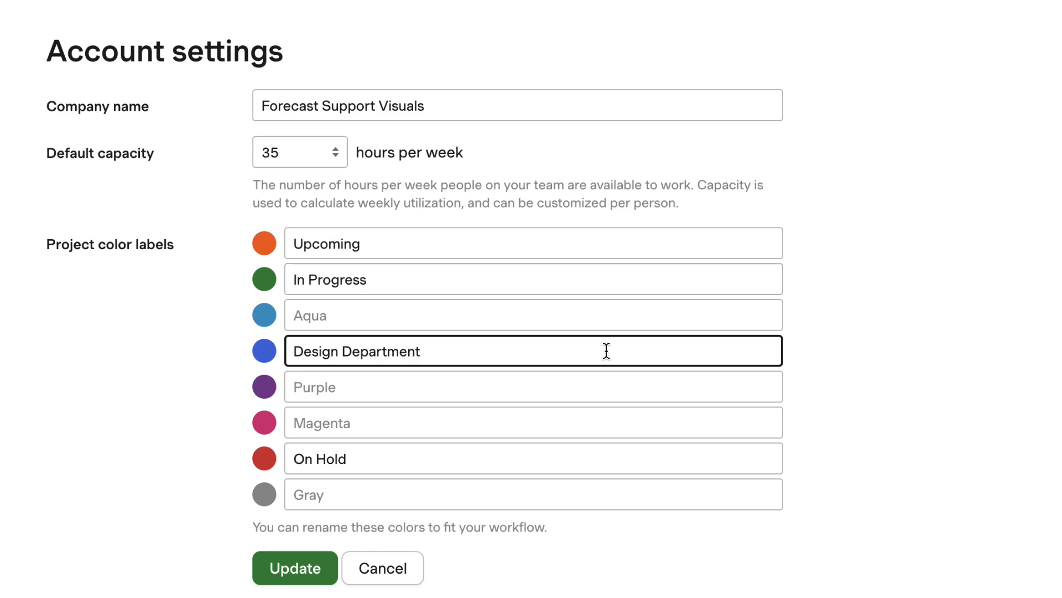
pyautogui.click(858, 387)
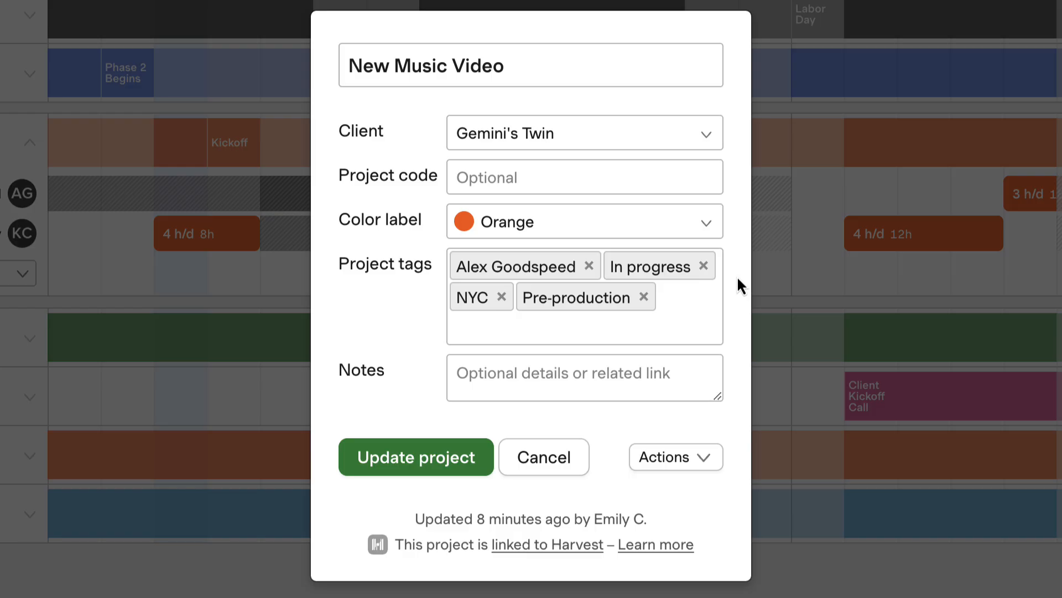
# Add a "Phase 2" tag to the New Music Video project and save the update.
pyautogui.click(688, 326)
pyautogui.write('Phase 2')
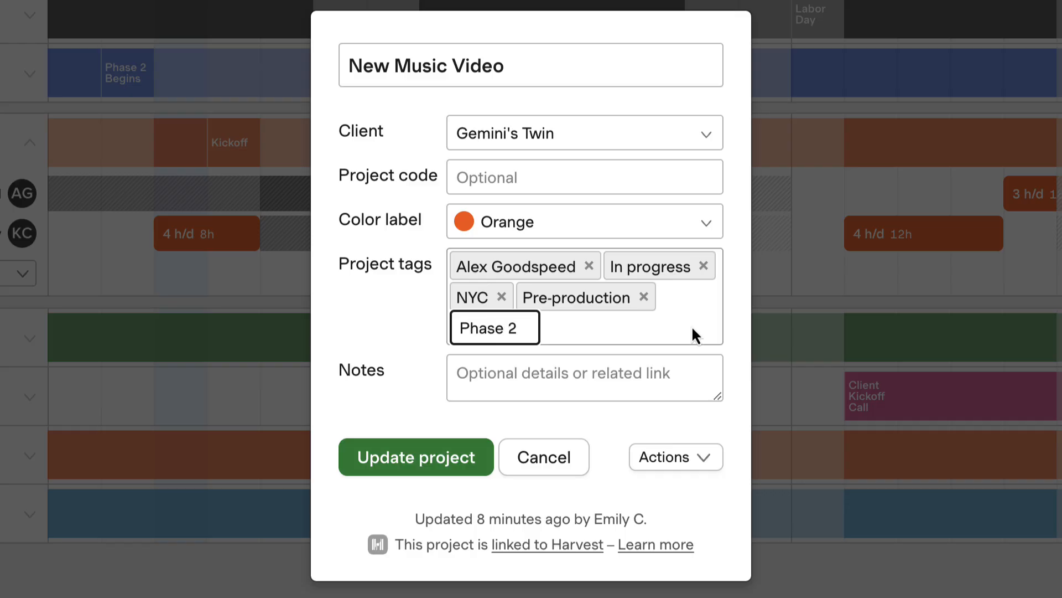
pyautogui.press('Return')
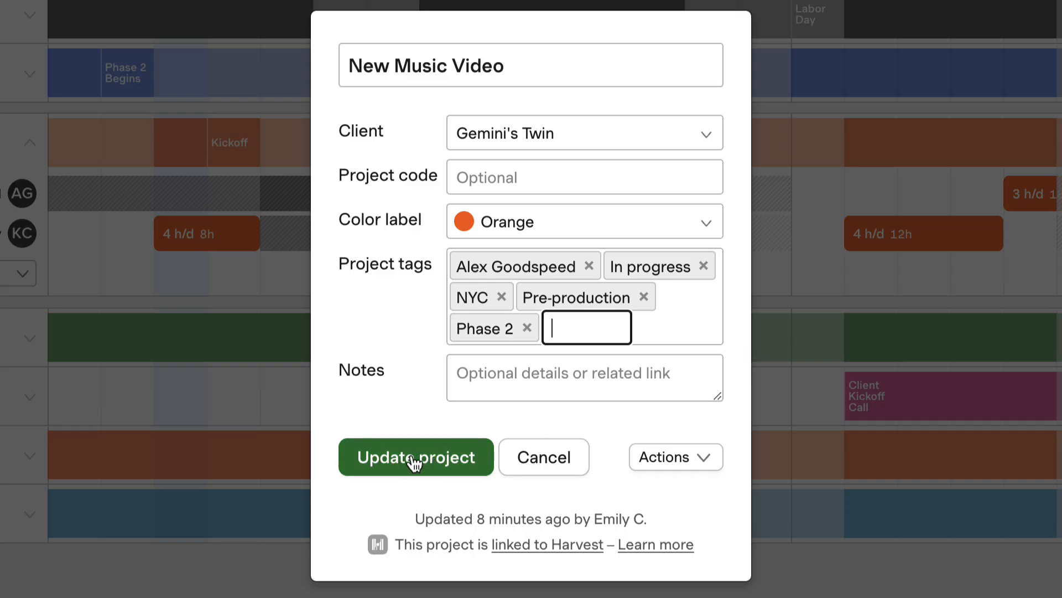
pyautogui.click(462, 462)
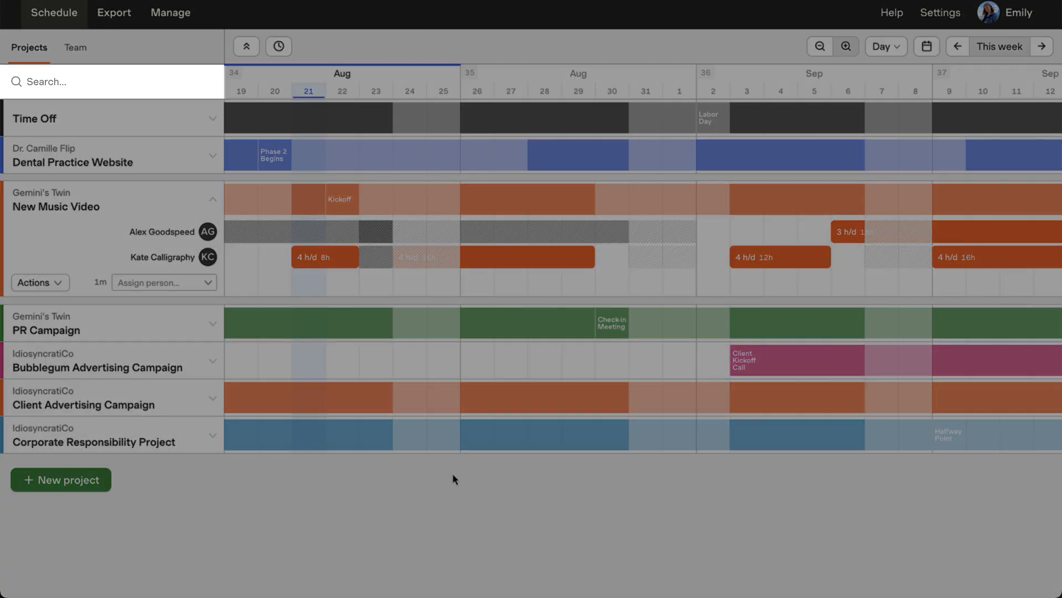
# Filter the projects schedule to projects that match both Orange and NYC.
pyautogui.click(148, 89)
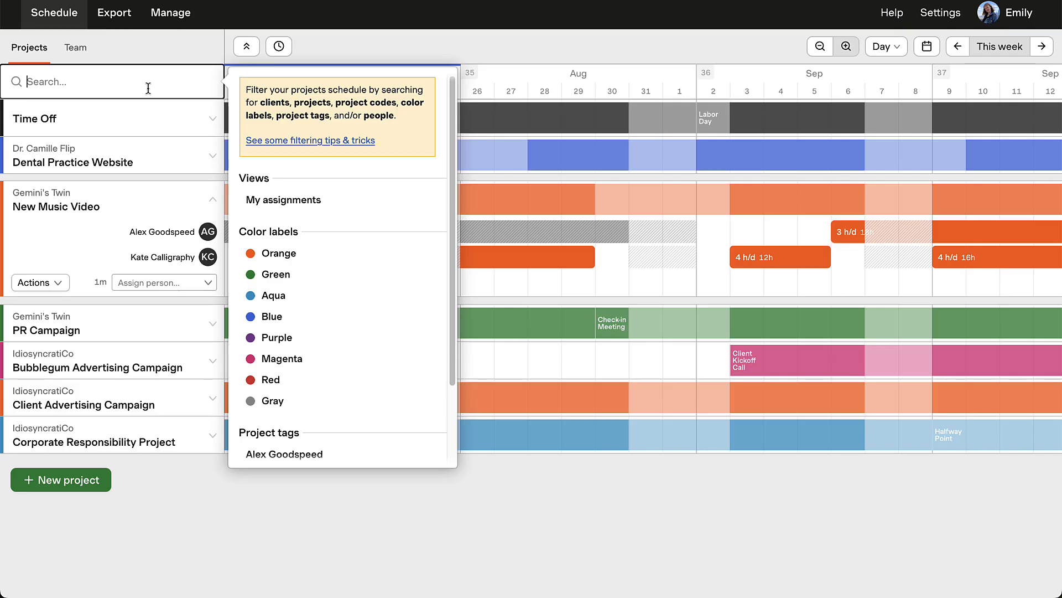
pyautogui.write('Ora')
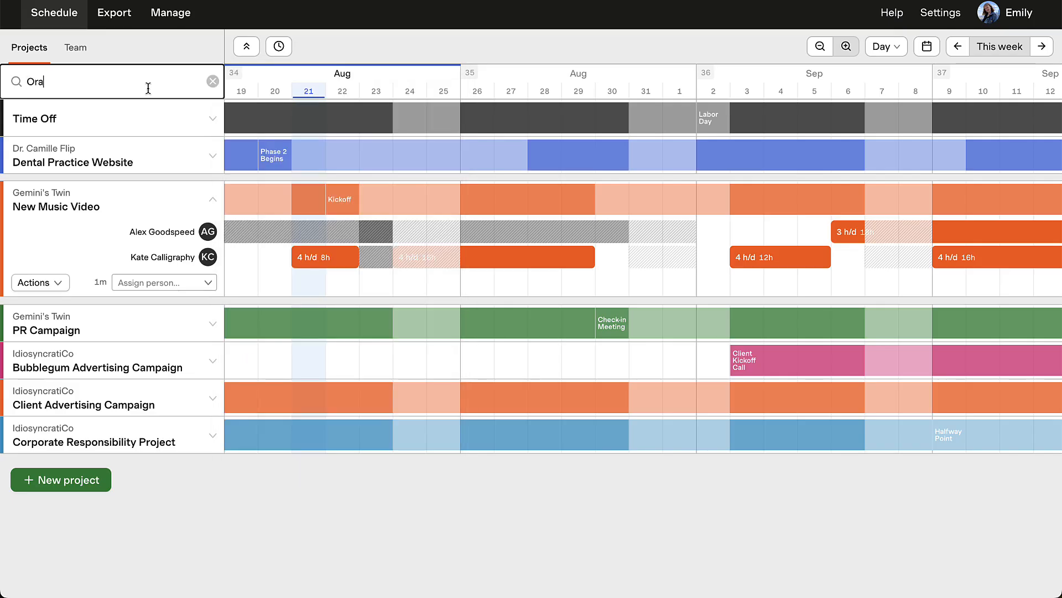
pyautogui.write('nge NYC')
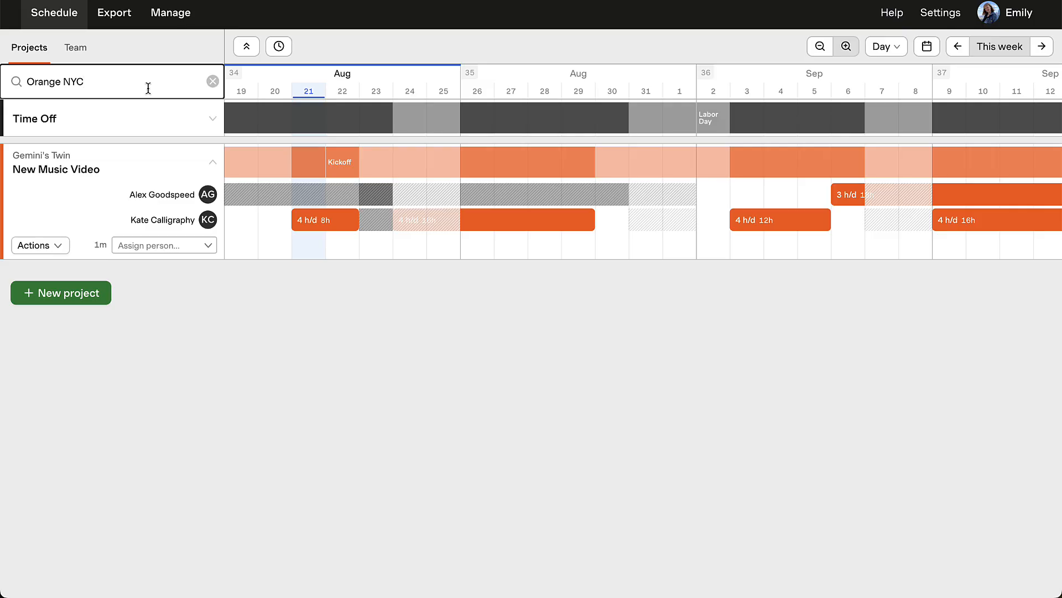
# Change the project filter to "Orange or NYC" to match either term.
pyautogui.press('BackSpace')
pyautogui.press('BackSpace')
pyautogui.press('BackSpace')
pyautogui.press('BackSpace')
pyautogui.write('or ')
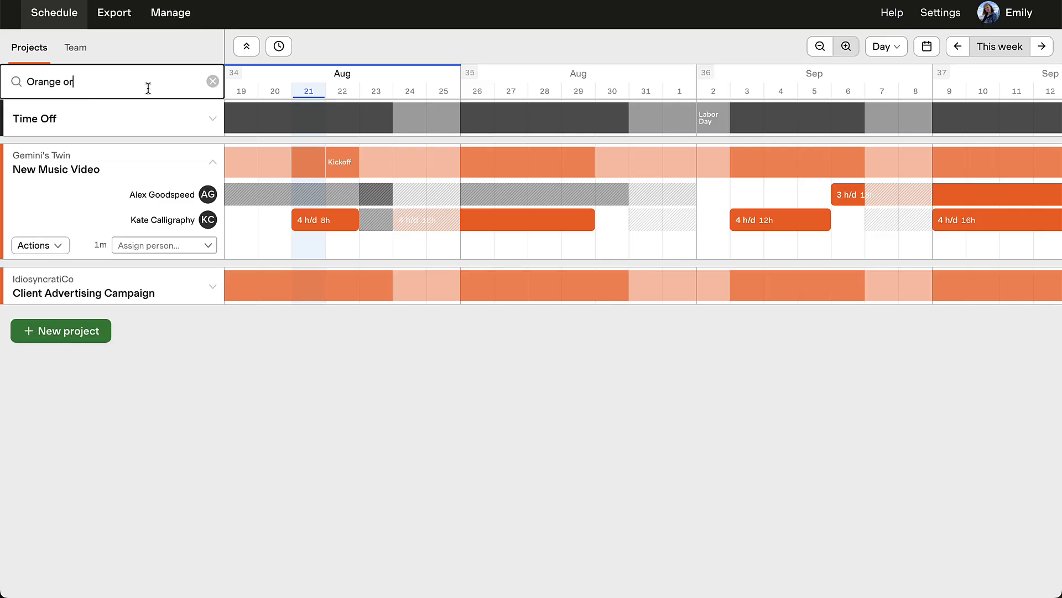
pyautogui.write('NYC')
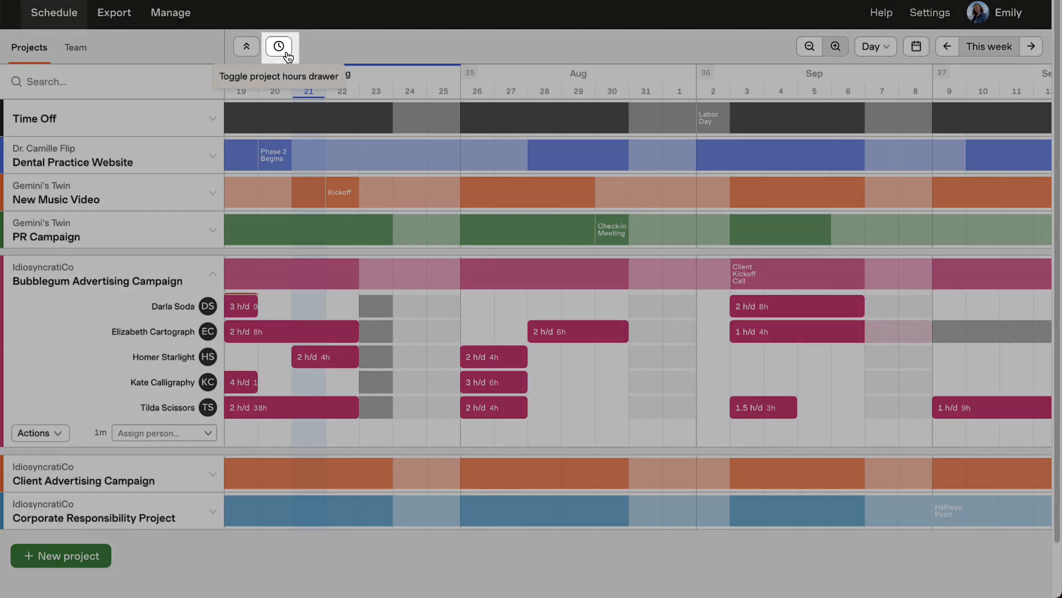
# Show the project hours drawer and extend KC's 4 h/d Bubblegum Advertising Campaign assignment to end on 22 Aug.
pyautogui.click(286, 51)
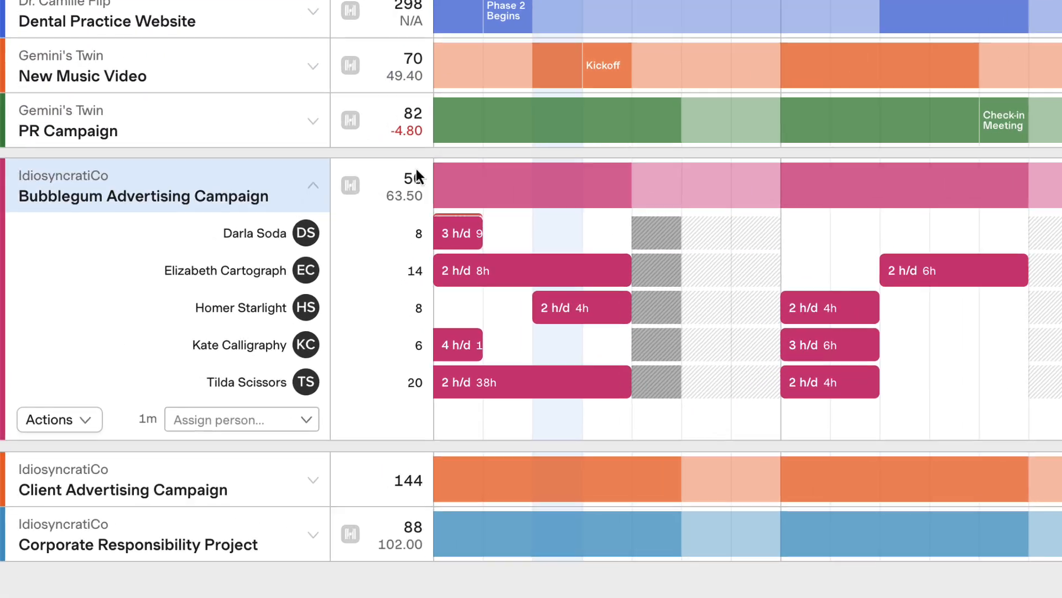
pyautogui.moveTo(282, 274)
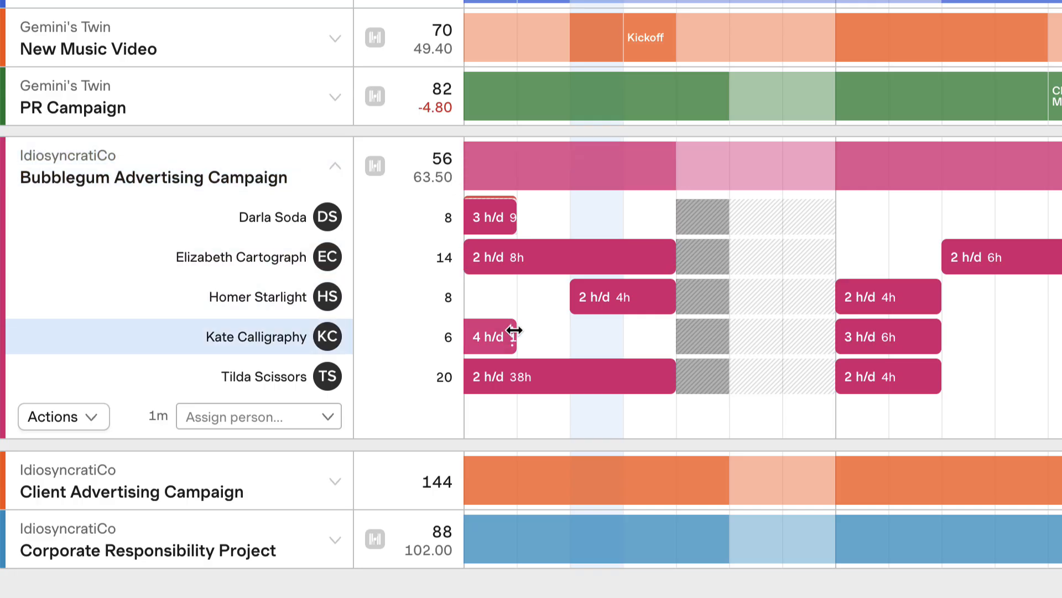
pyautogui.moveTo(514, 331); pyautogui.dragTo(660, 338)
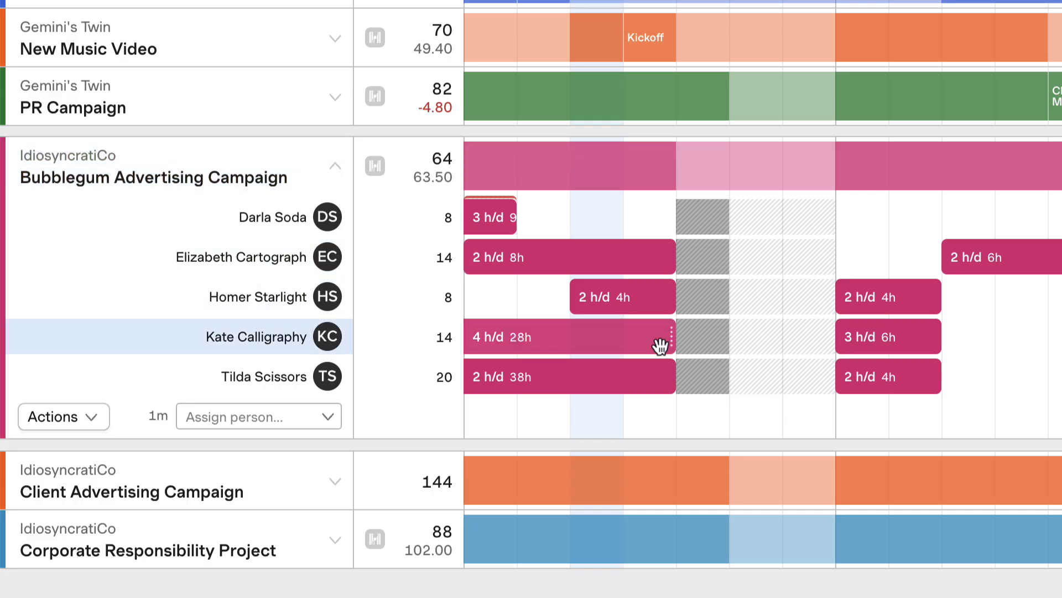
# Shorten KC's 4 h/d Bubblegum Advertising Campaign assignment to end on 21 Aug.
pyautogui.moveTo(449, 164)
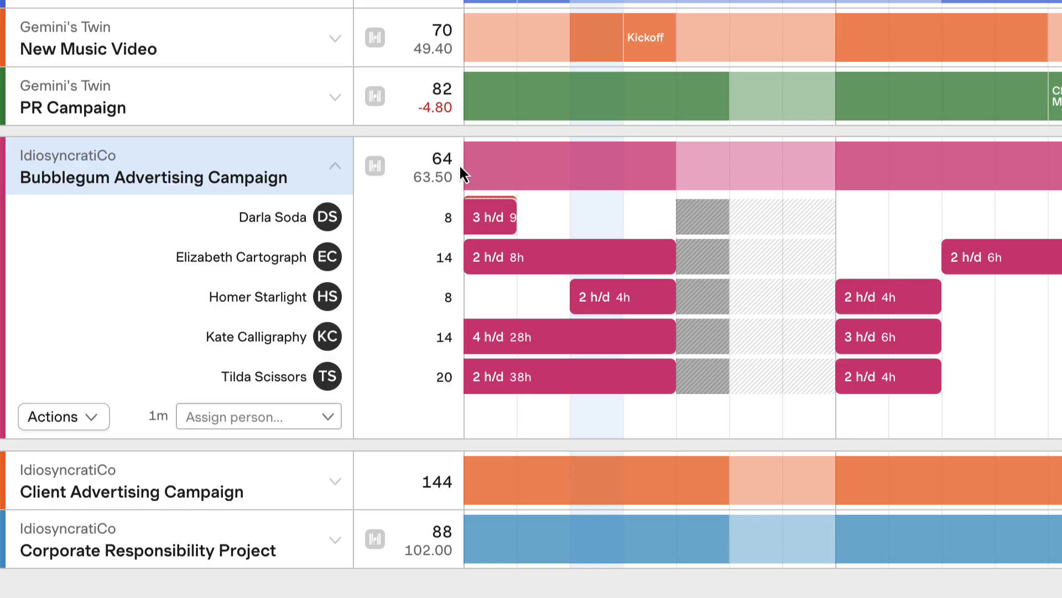
pyautogui.moveTo(445, 188)
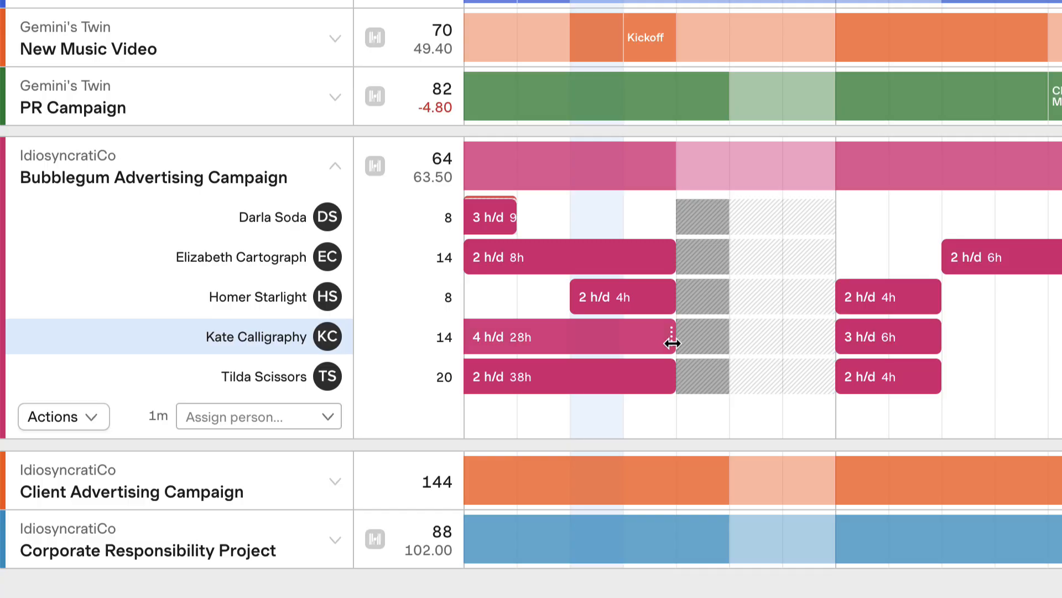
pyautogui.moveTo(672, 343); pyautogui.dragTo(637, 338)
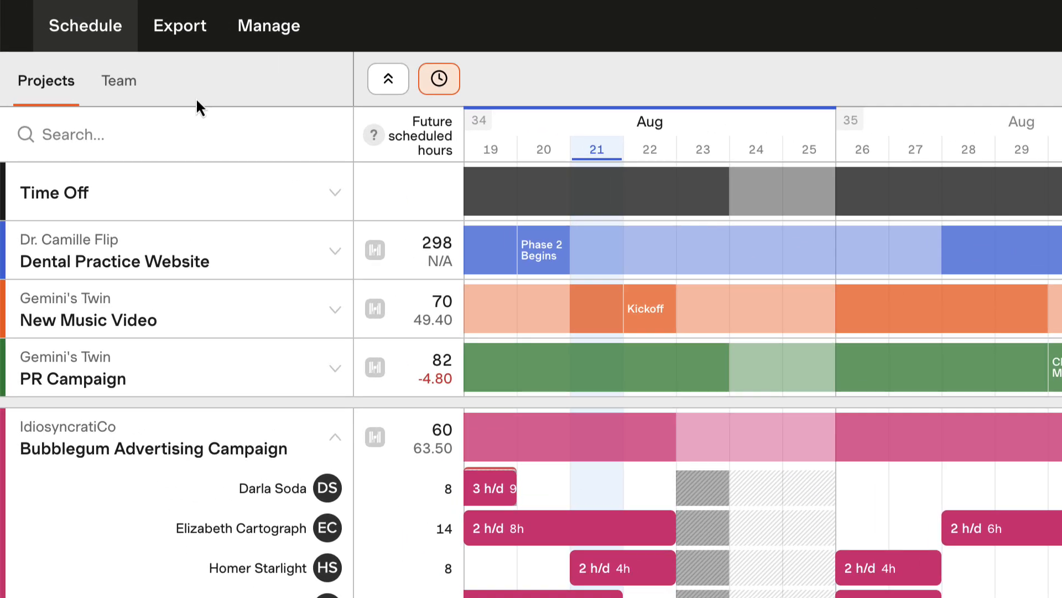
# Switch to the team schedule and look at the available heat map views, keeping Daily availability.
pyautogui.click(130, 98)
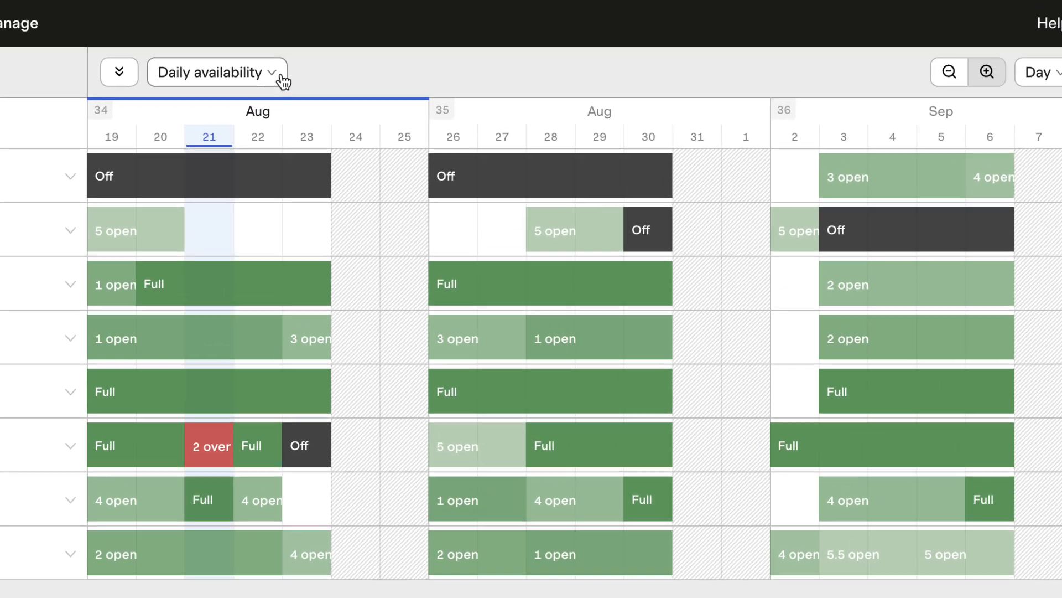
pyautogui.click(354, 48)
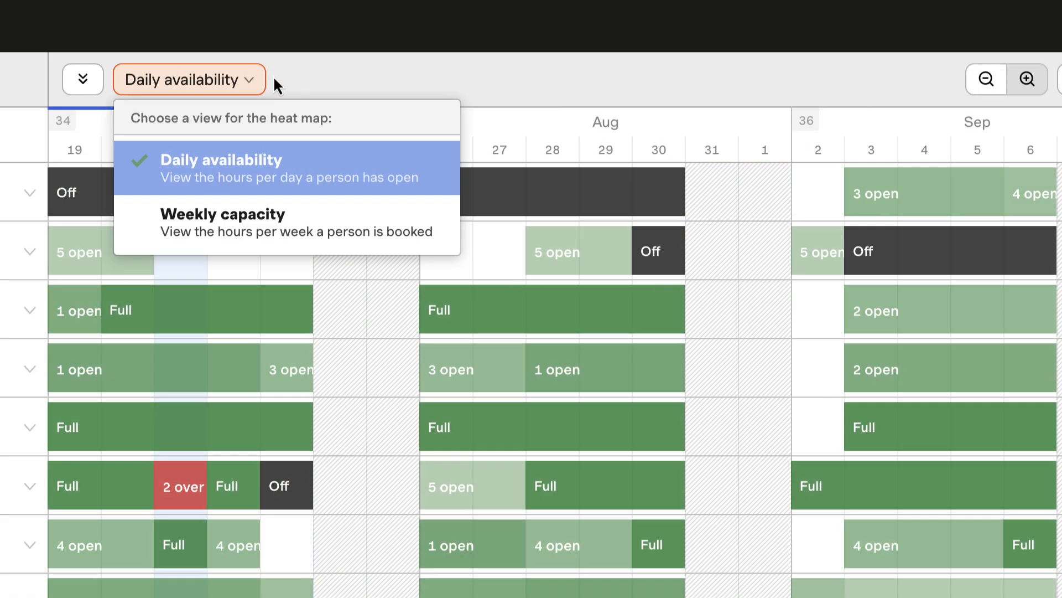
pyautogui.click(274, 77)
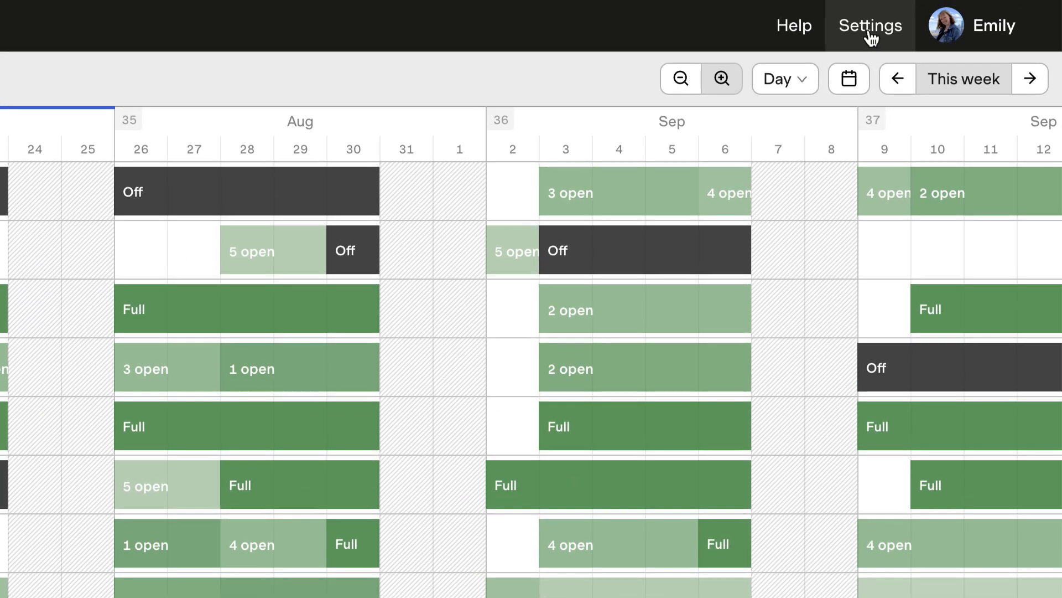
pyautogui.click(871, 37)
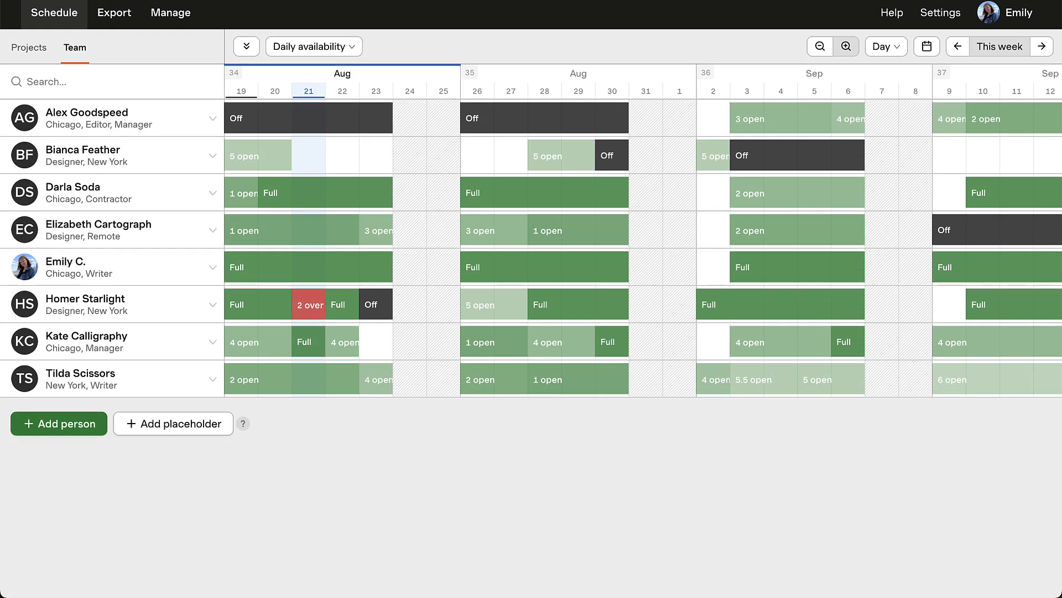
# Expand team member HS's assignments and open that person's details for editing.
pyautogui.click(212, 305)
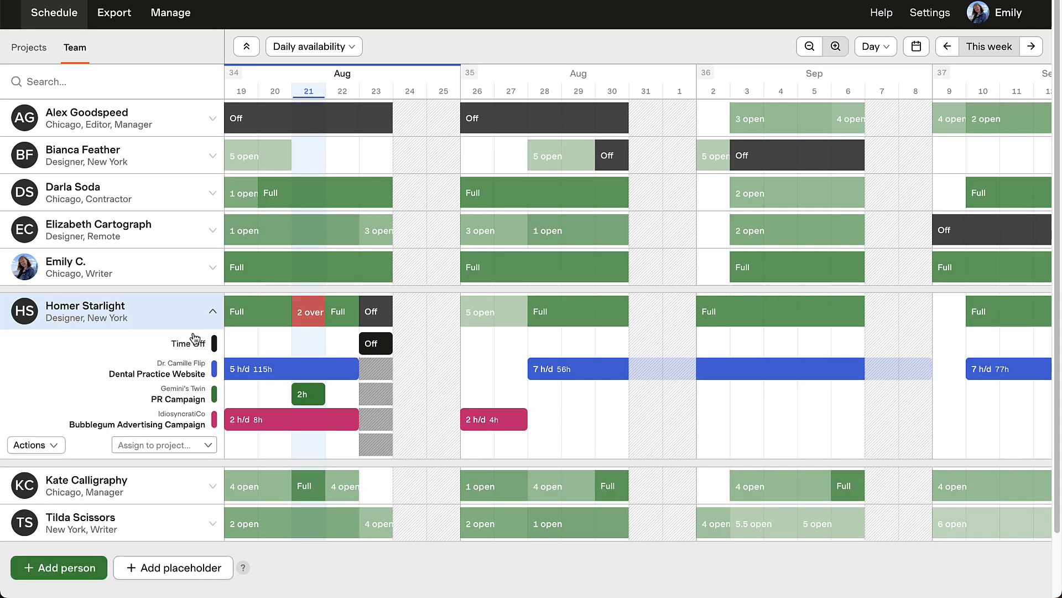
pyautogui.click(51, 445)
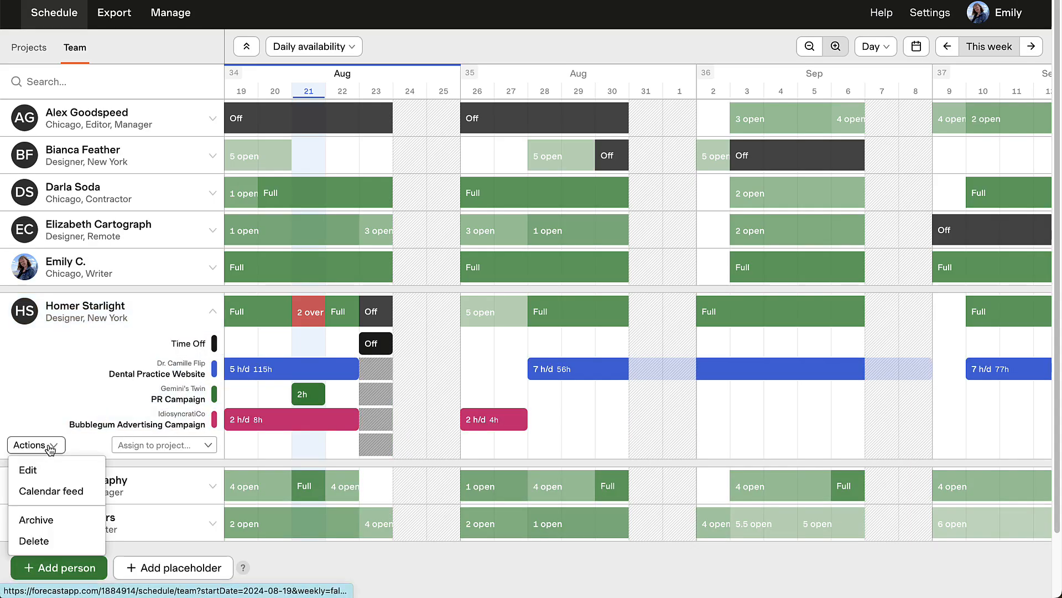
pyautogui.click(83, 475)
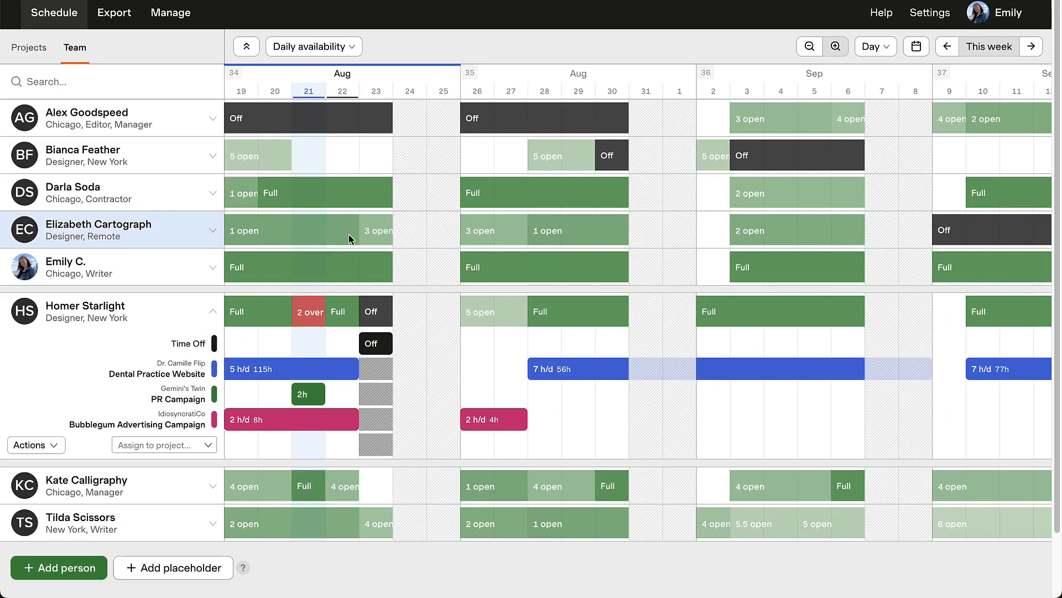
# Show the heat map as Weekly capacity, end HS's first Bubblegum Advertising Campaign assignment on 21 Aug, and collapse the row.
pyautogui.click(351, 46)
pyautogui.click(393, 136)
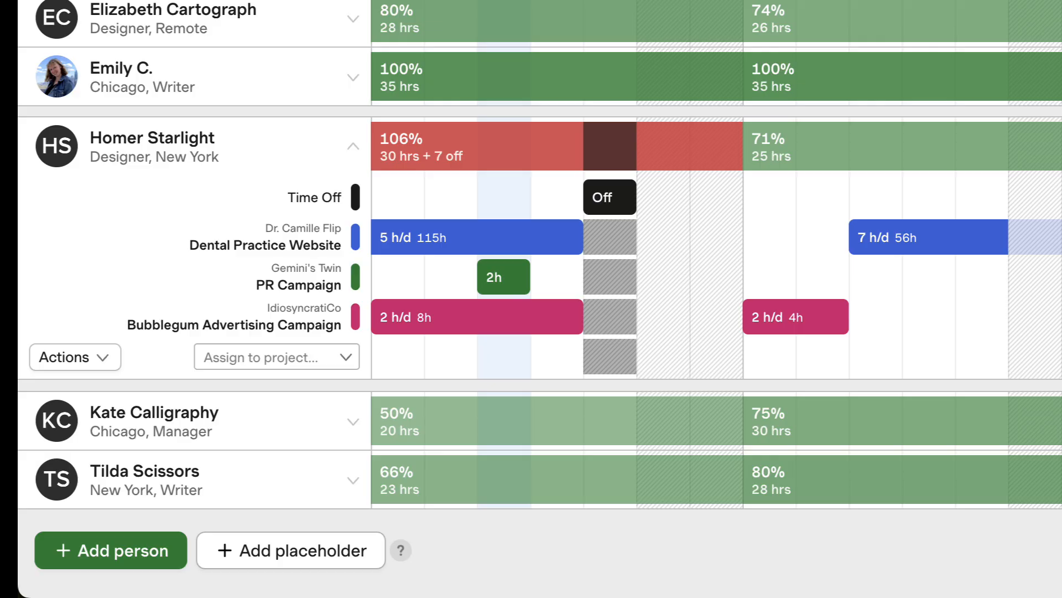
pyautogui.moveTo(582, 318); pyautogui.dragTo(542, 318)
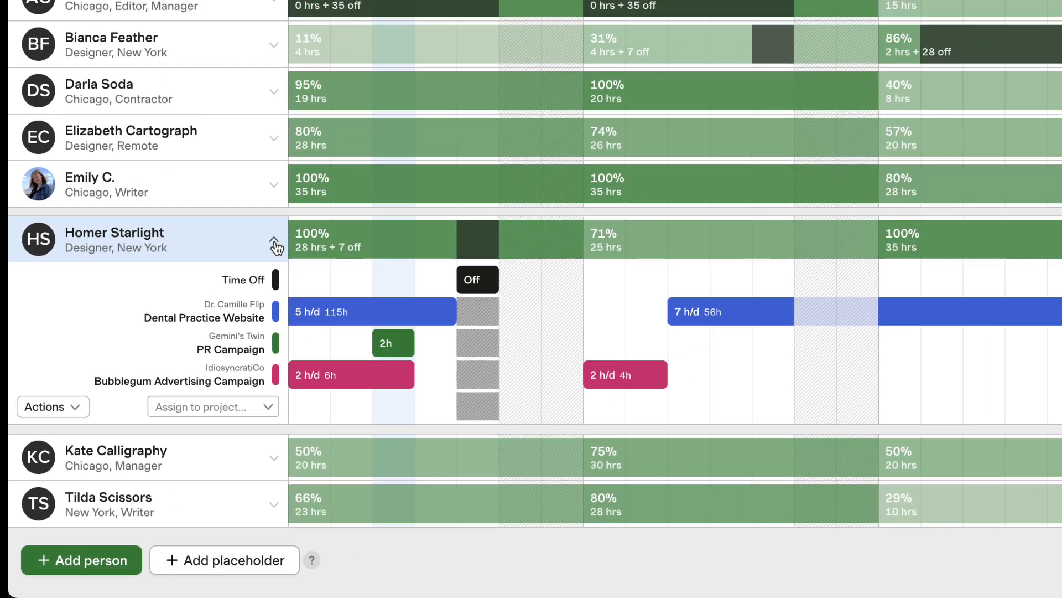
pyautogui.click(353, 148)
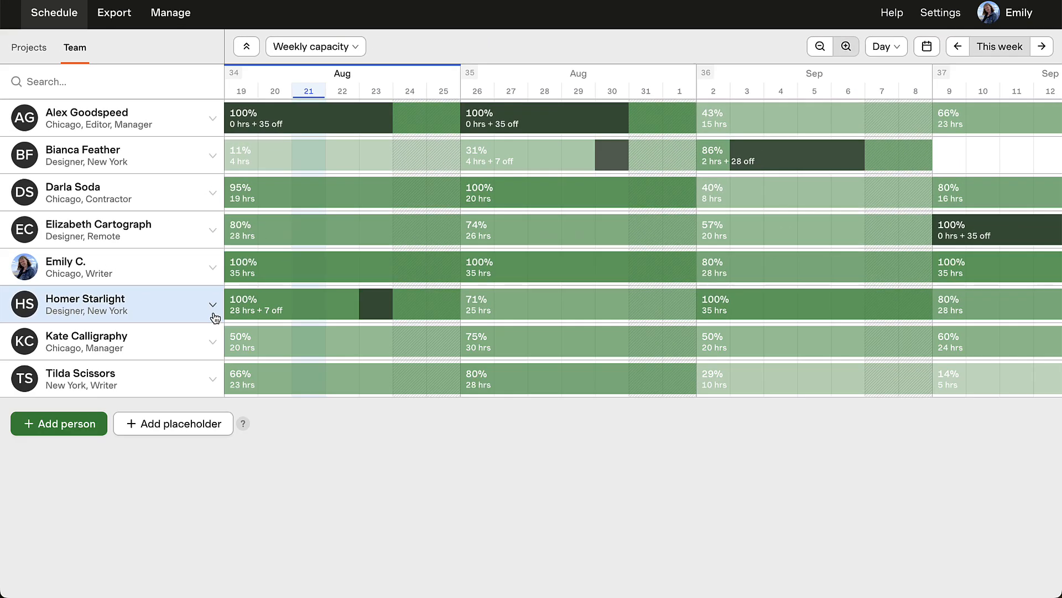
# Filter the team schedule by Chicago and expand team member AG's assignments.
pyautogui.click(158, 83)
pyautogui.write('Chicago')
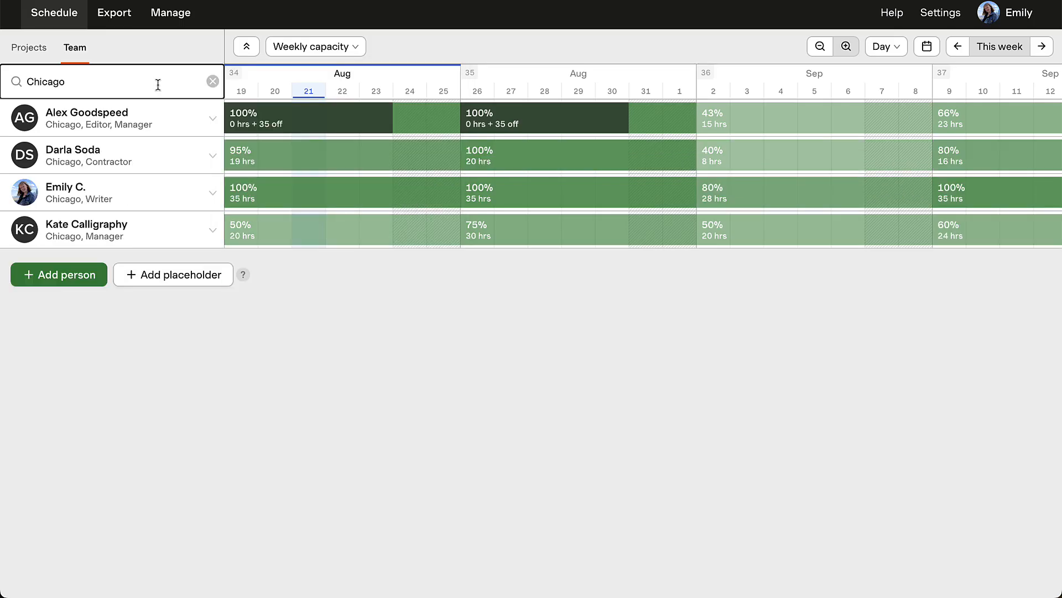
pyautogui.click(212, 119)
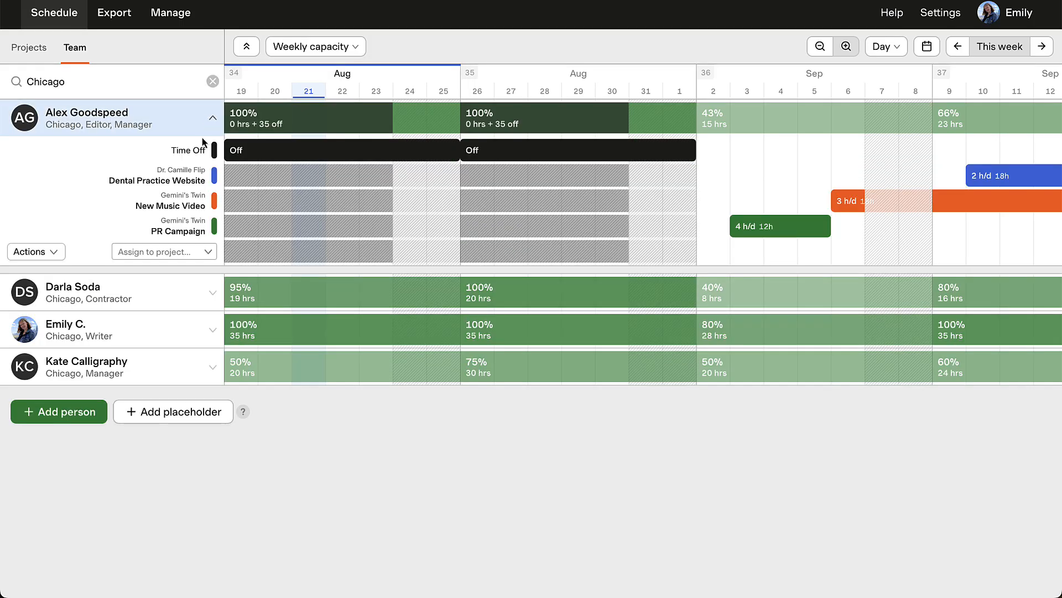
# Edit team member AG's details to add the Team Lead role.
pyautogui.click(54, 252)
pyautogui.click(67, 279)
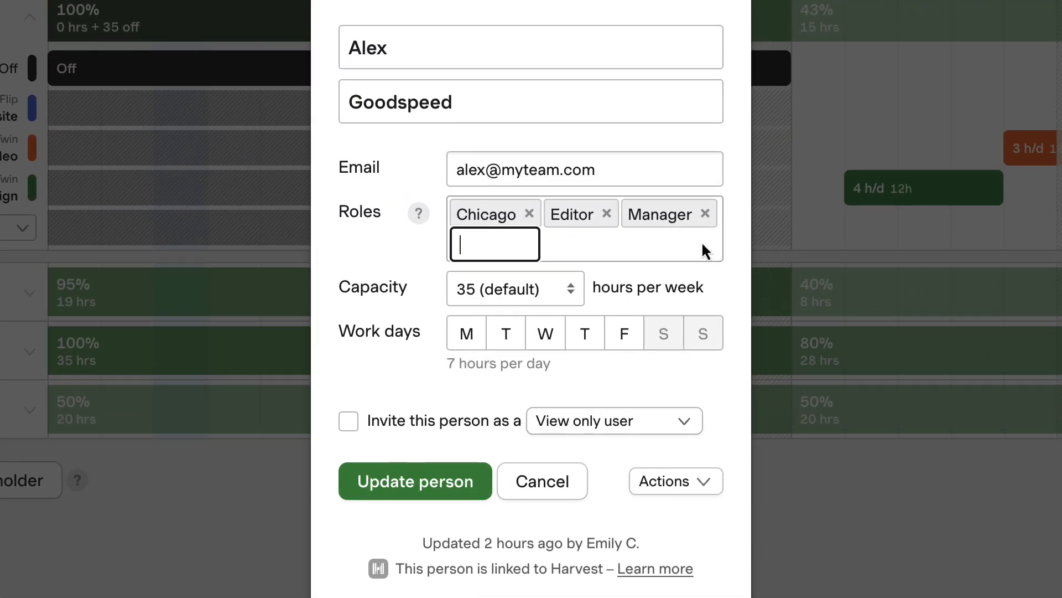
pyautogui.write('Team Lead')
pyautogui.press('Return')
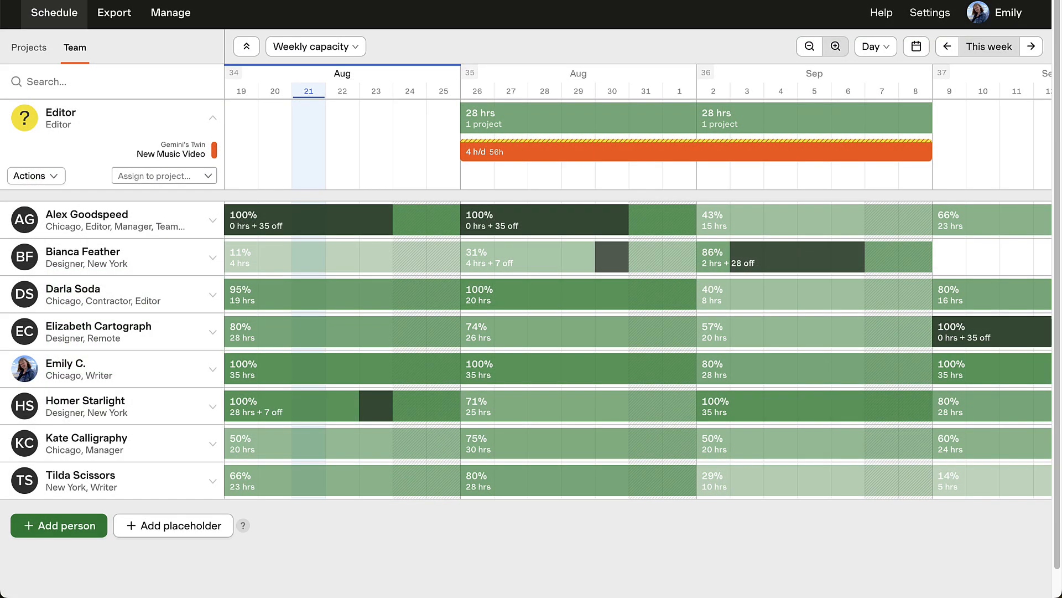
# Filter the team schedule by Editor to view matching people and placeholders, and clear the filter.
pyautogui.click(143, 83)
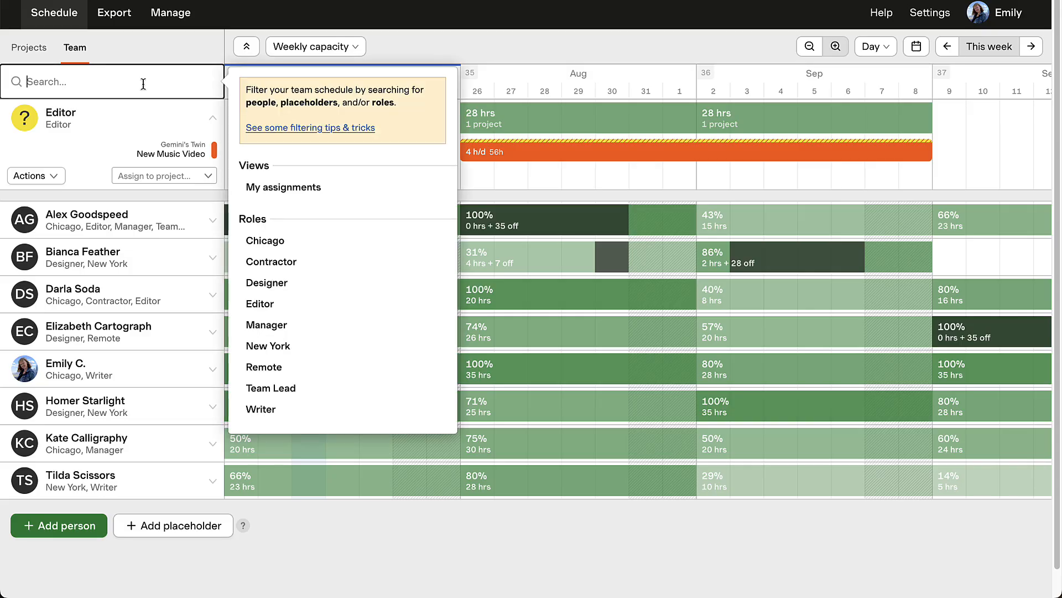
pyautogui.write('Editor')
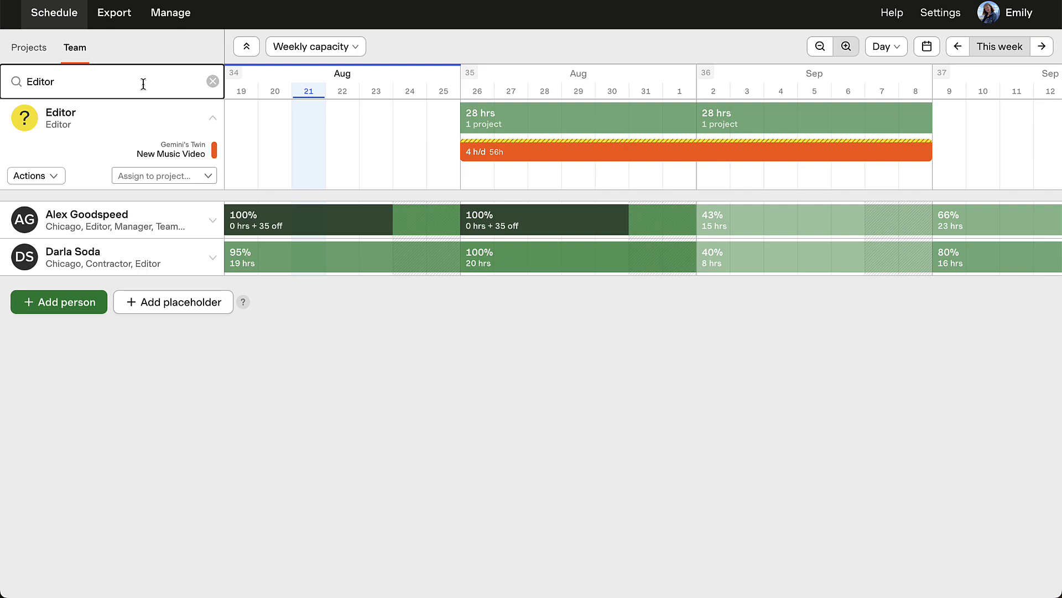
pyautogui.click(212, 82)
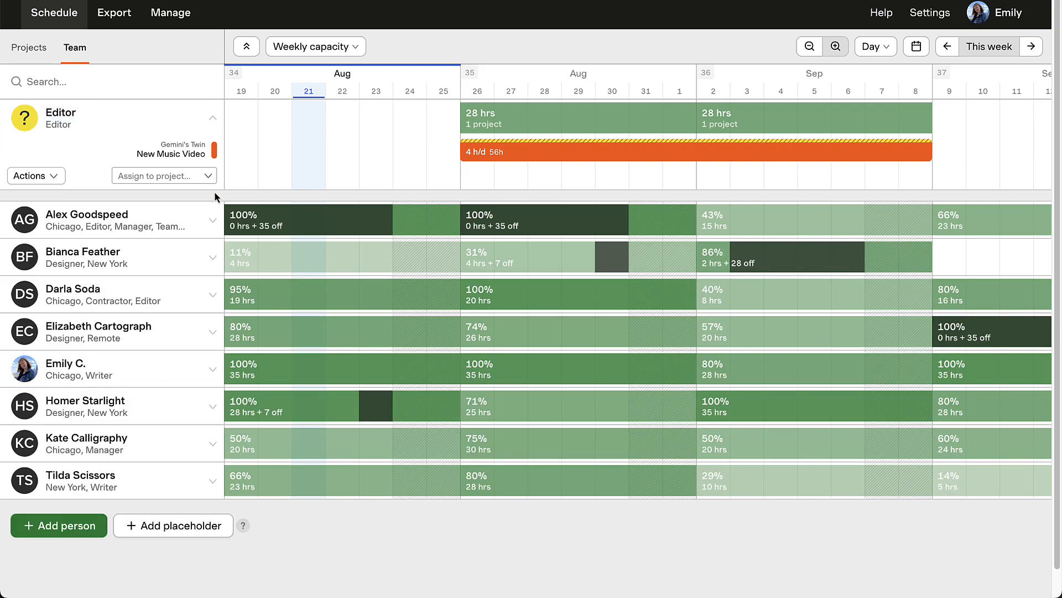
# Create a placeholder named Designer with the Designer role and save it.
pyautogui.click(197, 529)
pyautogui.write('Designer')
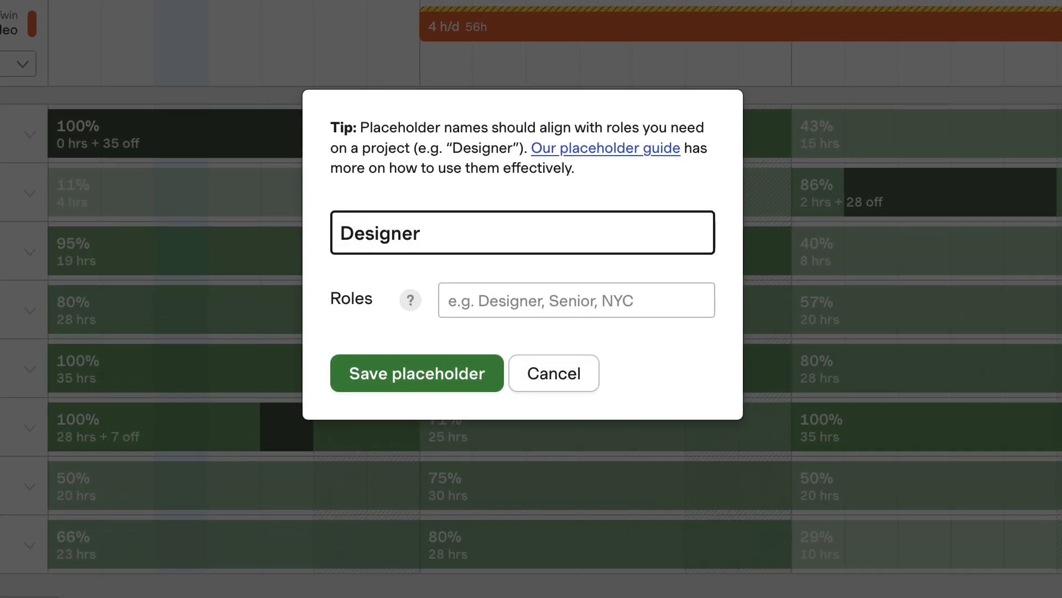
pyautogui.press('Tab')
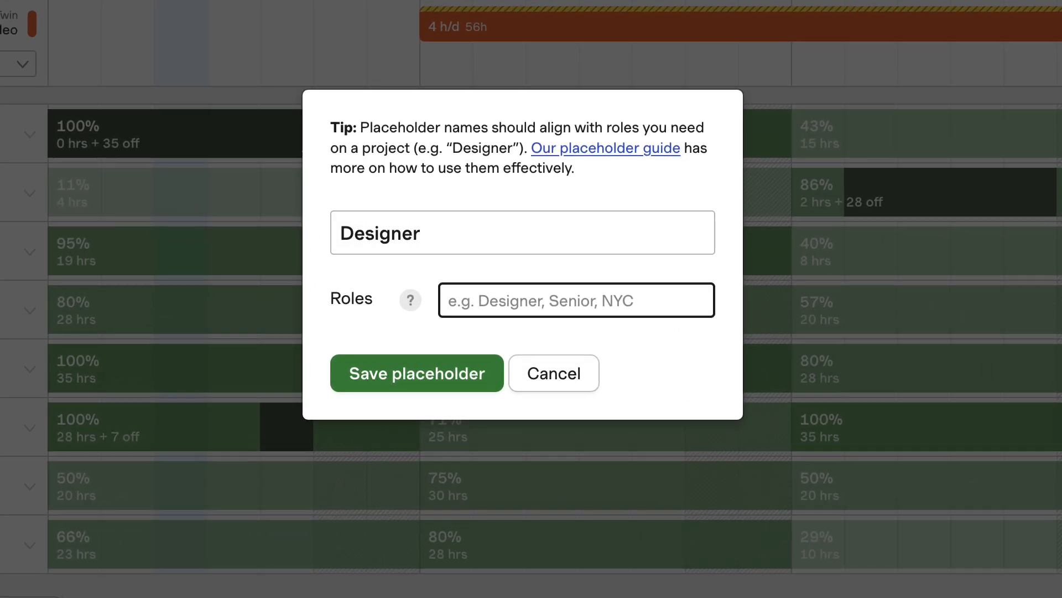
pyautogui.write('Designer')
pyautogui.press('Return')
pyautogui.click(459, 374)
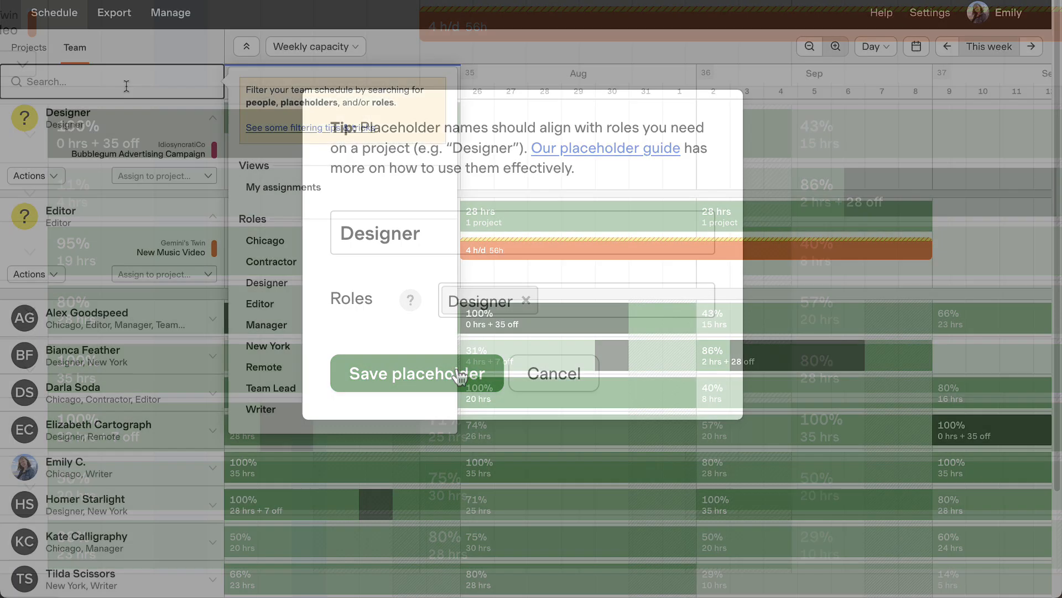
# Filter the team schedule by Designer and reassign the placeholder's Bubblegum Advertising Campaign assignment to team member BF.
pyautogui.write('Designer')
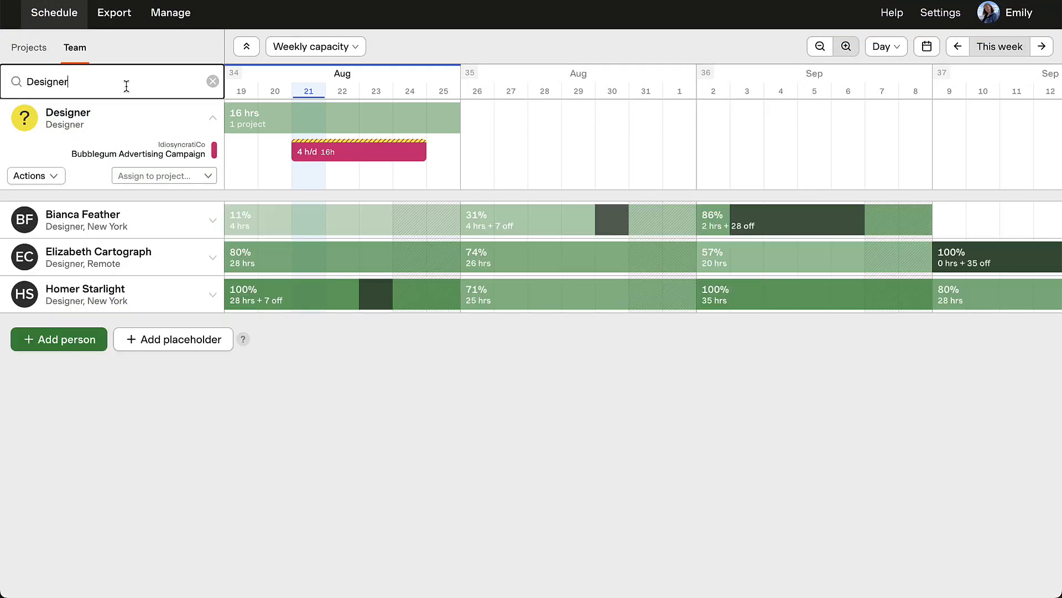
pyautogui.click(212, 221)
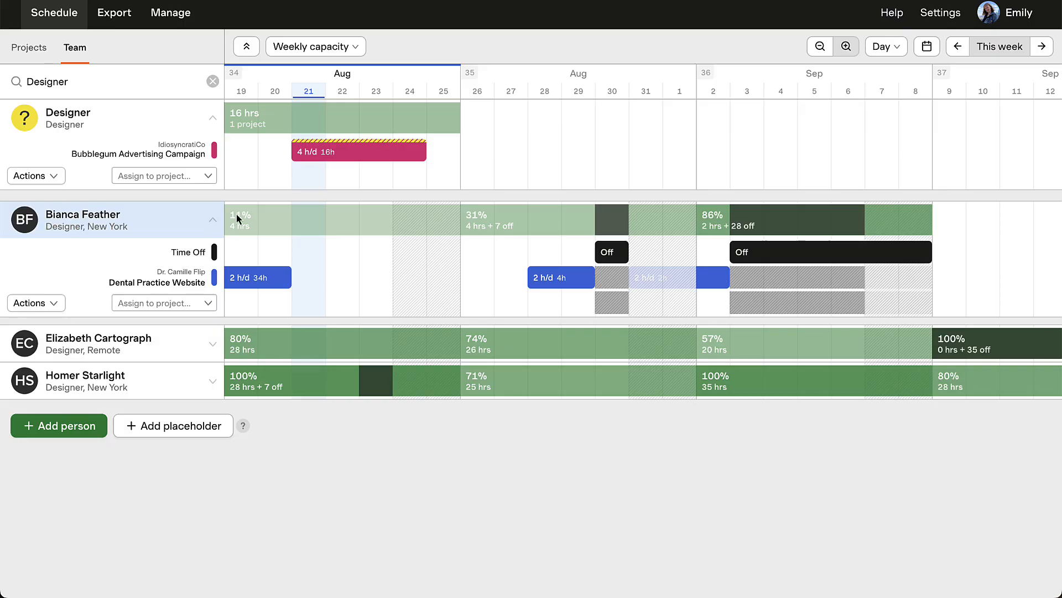
pyautogui.click(339, 153)
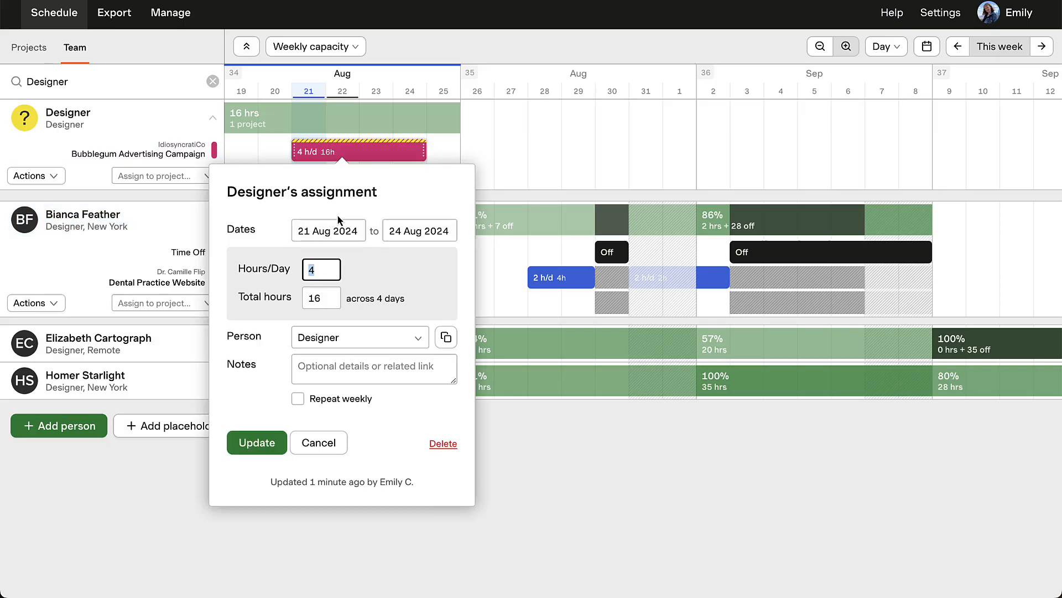
pyautogui.click(419, 344)
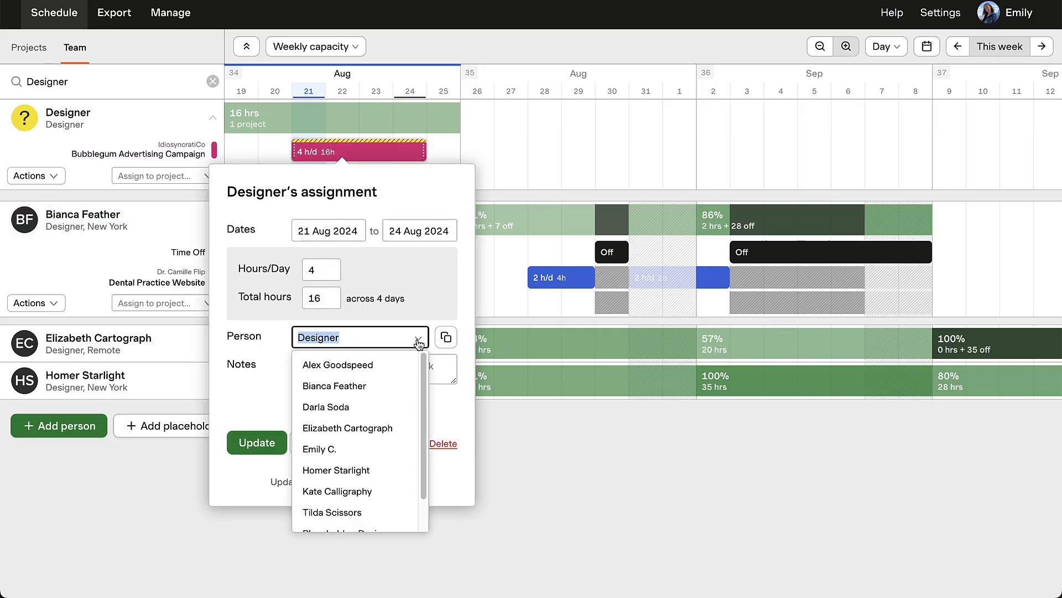
pyautogui.click(407, 382)
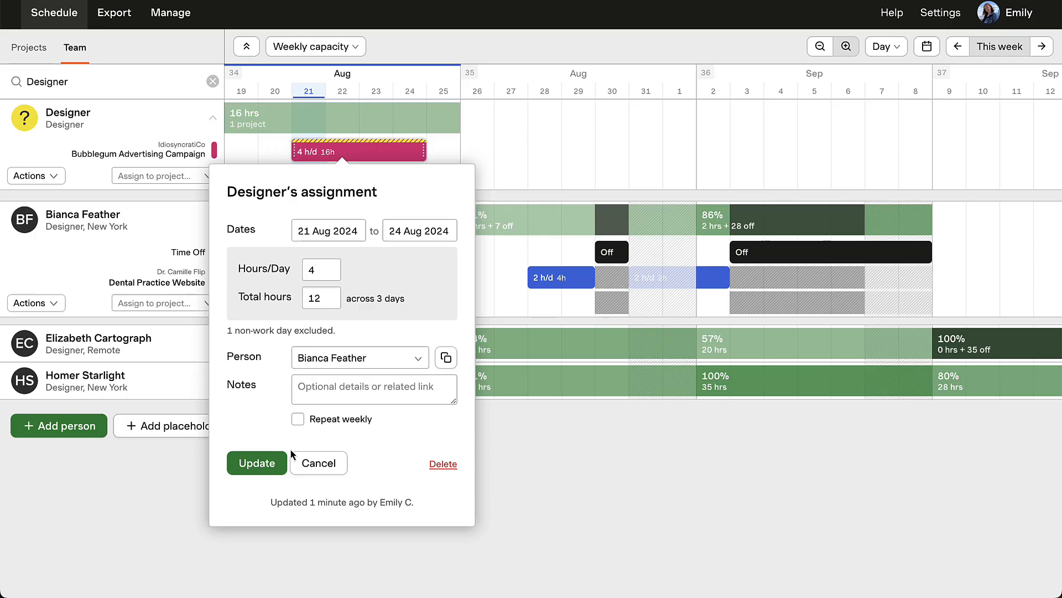
pyautogui.click(264, 468)
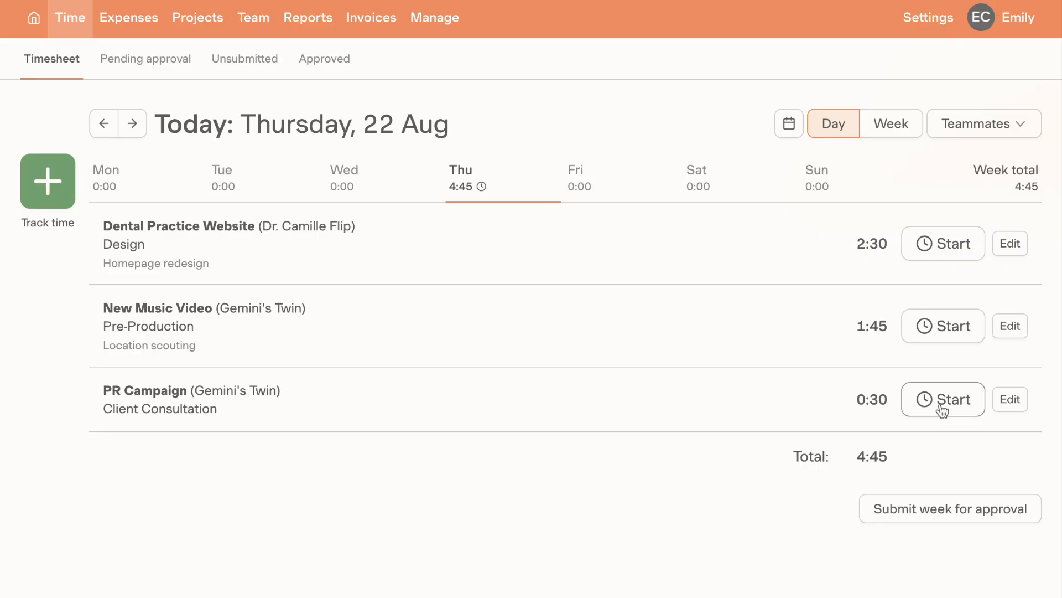
# Examine the Bubblegum Advertising Campaign's total and estimated hours for the July weeks in Harvest.
pyautogui.click(942, 410)
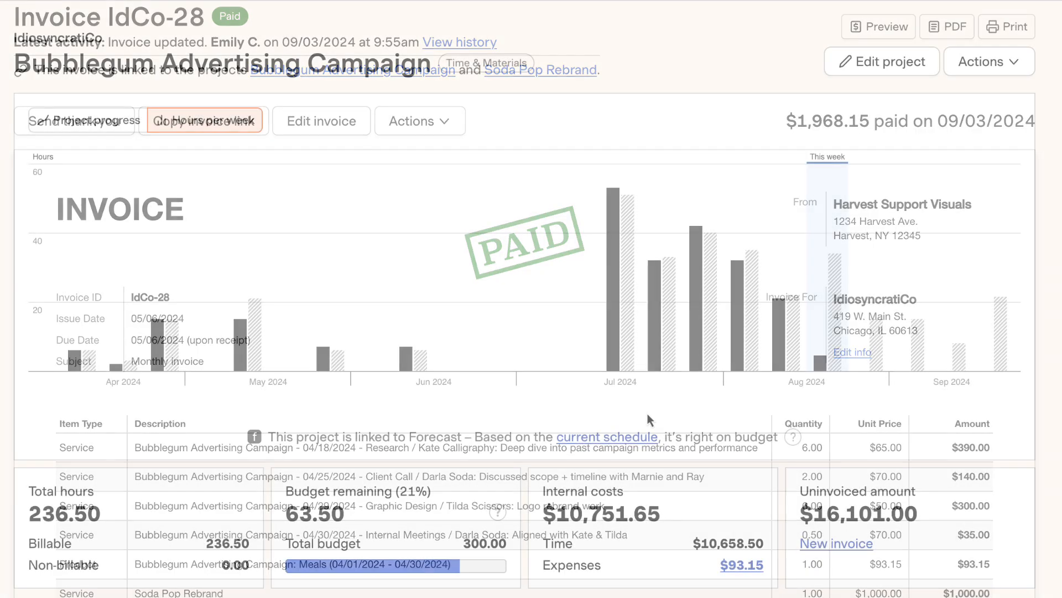
pyautogui.moveTo(620, 382)
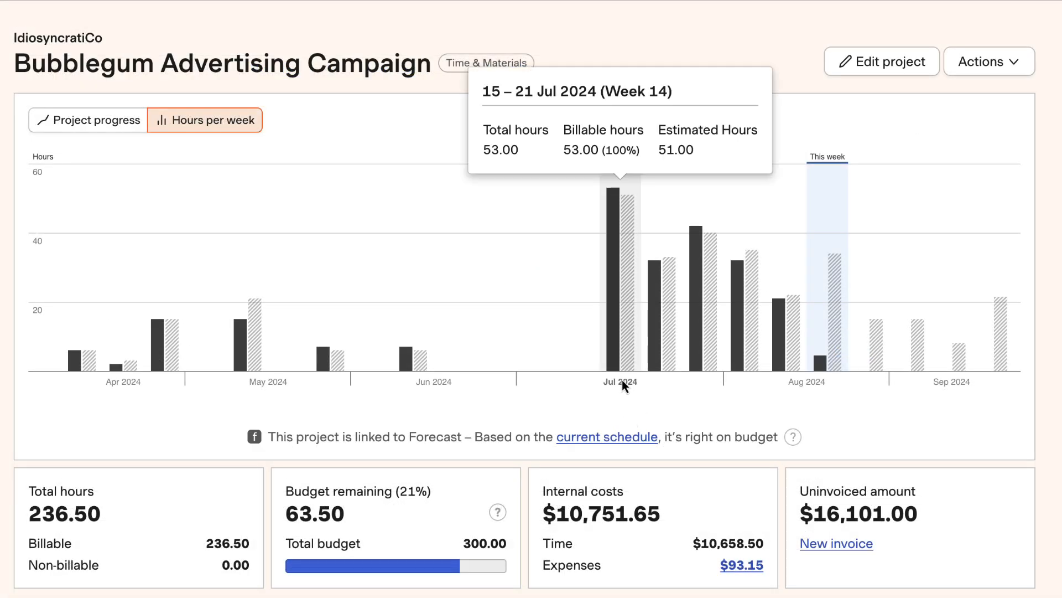
pyautogui.moveTo(659, 383)
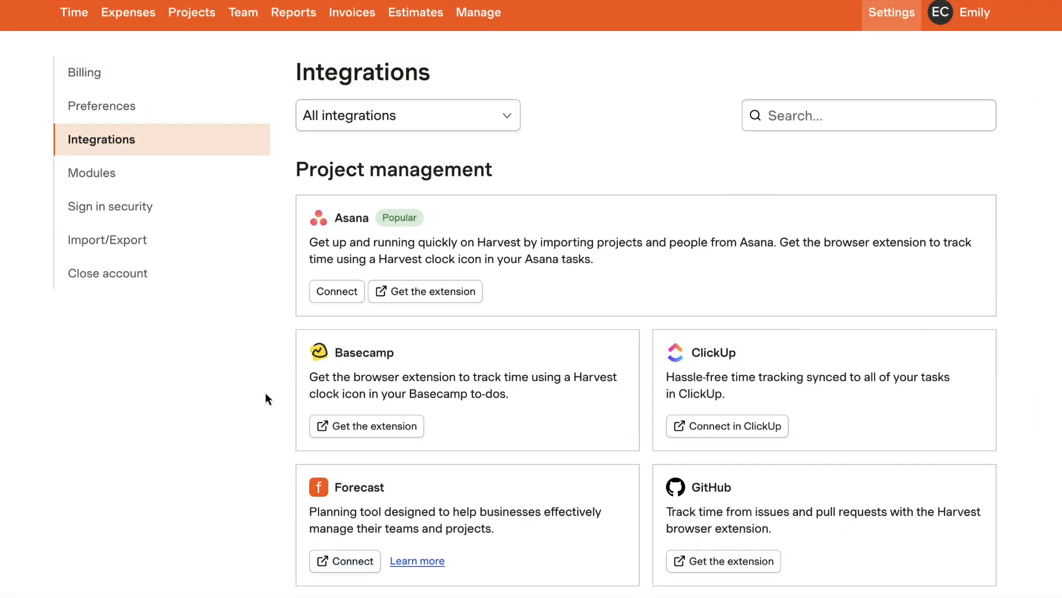
# Connect Forecast from the Harvest integrations and start an import from Harvest in the Forecast account settings.
pyautogui.click(347, 561)
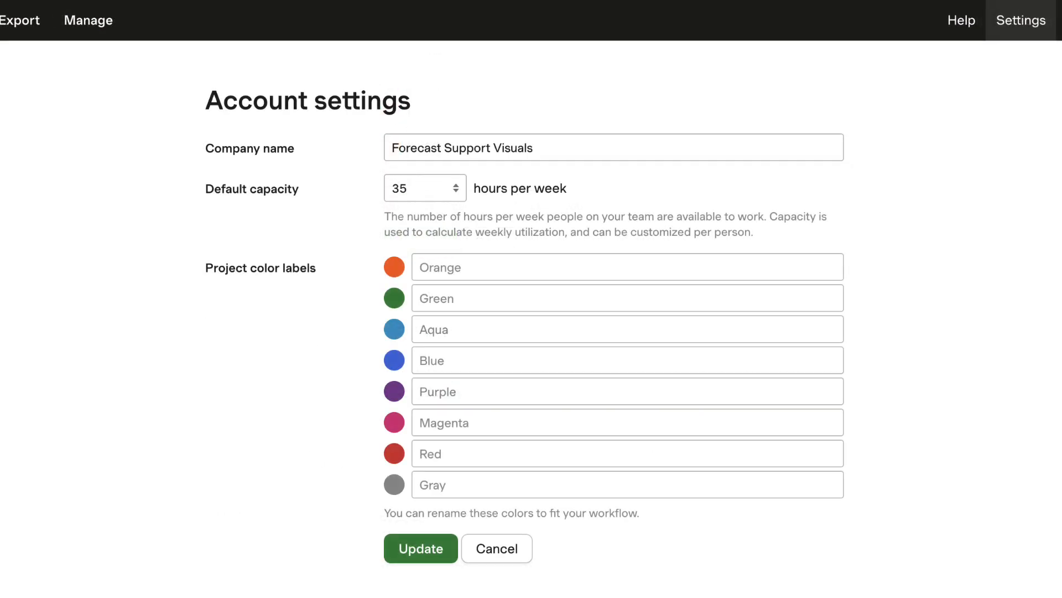
pyautogui.scroll(-5, 532, 309)
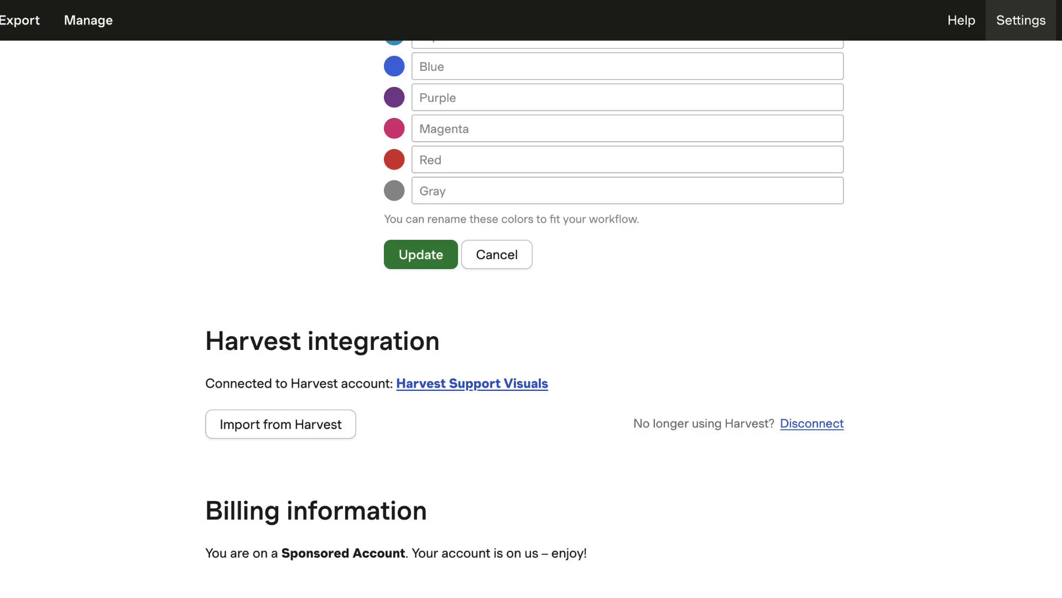
pyautogui.click(339, 442)
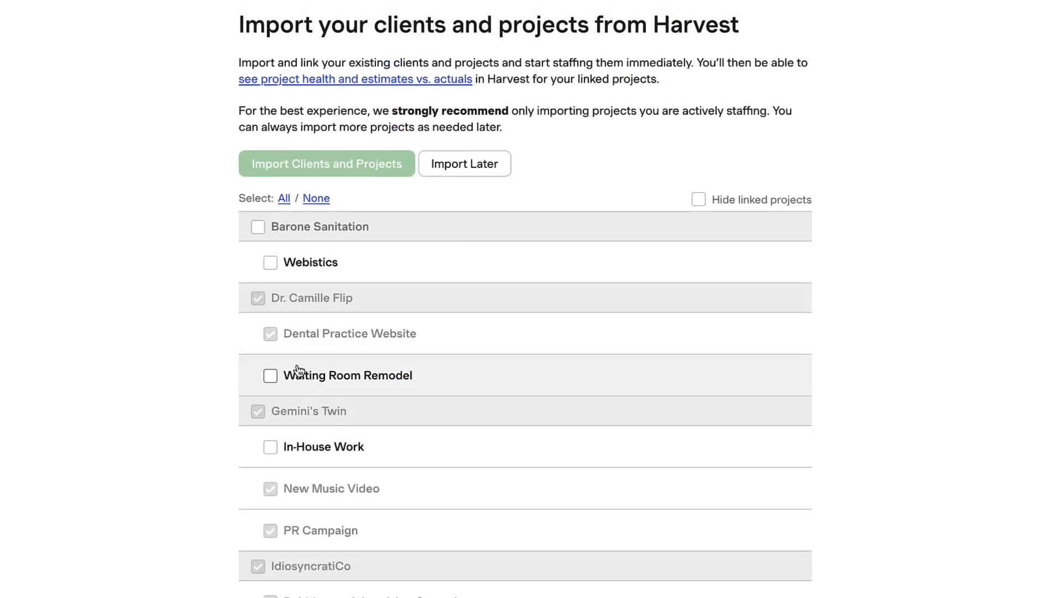
# Import the Waiting Room Remodel, In-House Work and Legal Support projects from Harvest.
pyautogui.click(271, 376)
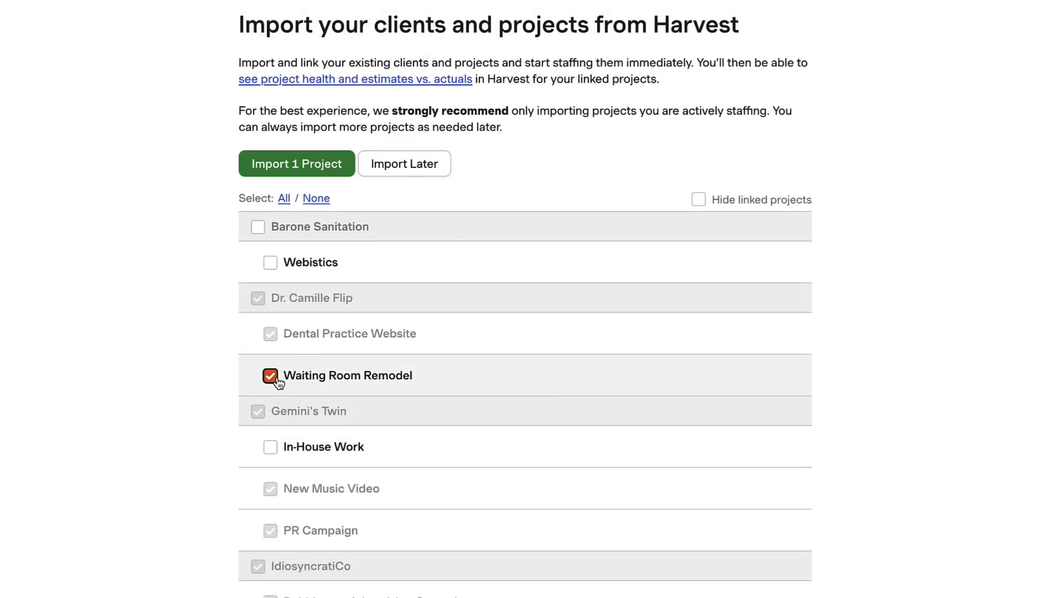
pyautogui.click(271, 444)
pyautogui.scroll(-5, 273, 459)
pyautogui.click(275, 440)
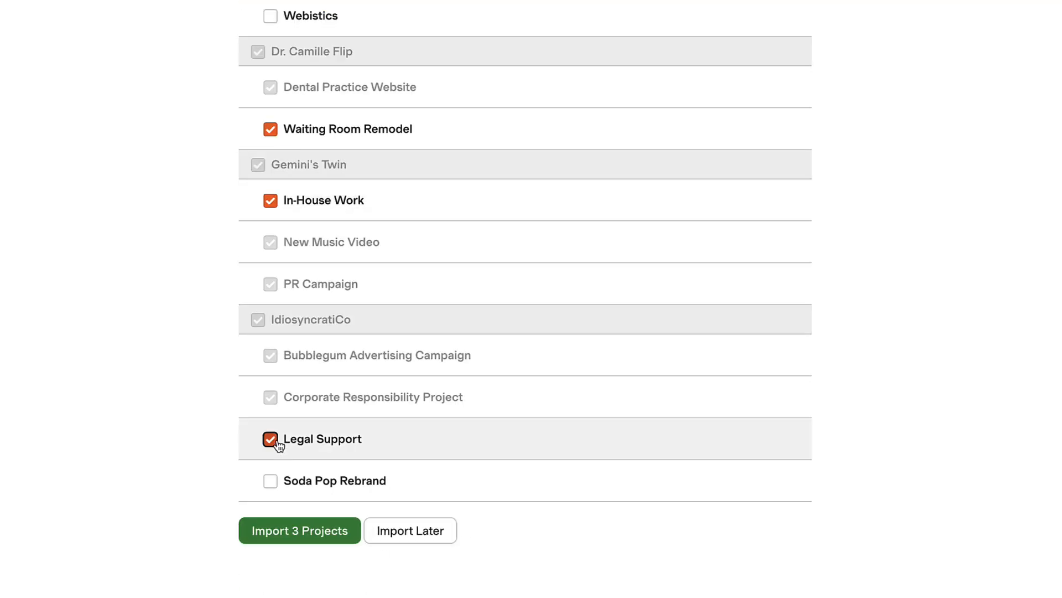
pyautogui.click(328, 540)
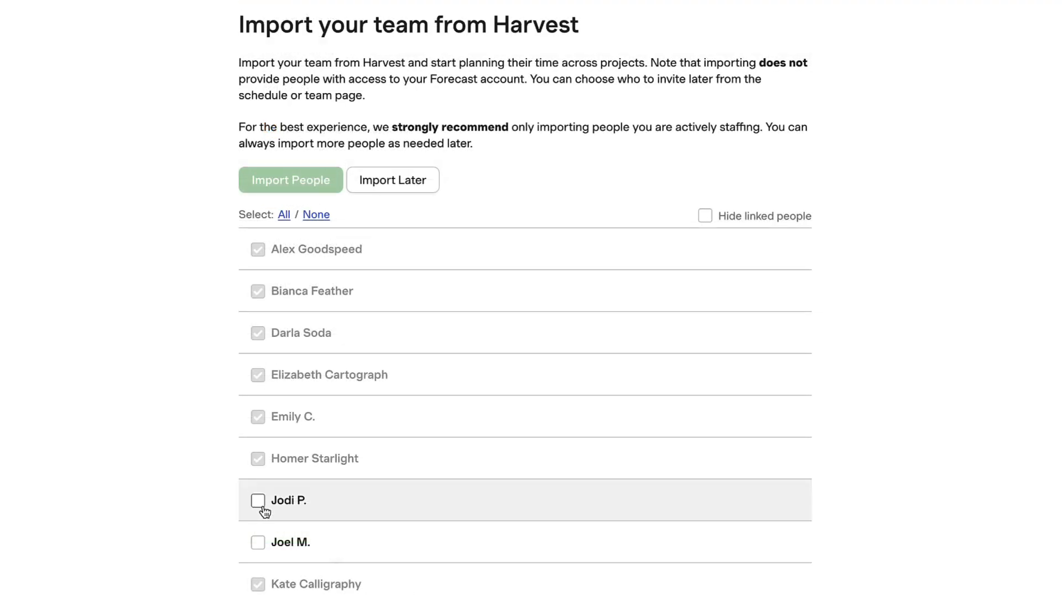
# Import the two unlinked team members, JP and JM, from Harvest.
pyautogui.click(259, 501)
pyautogui.click(258, 542)
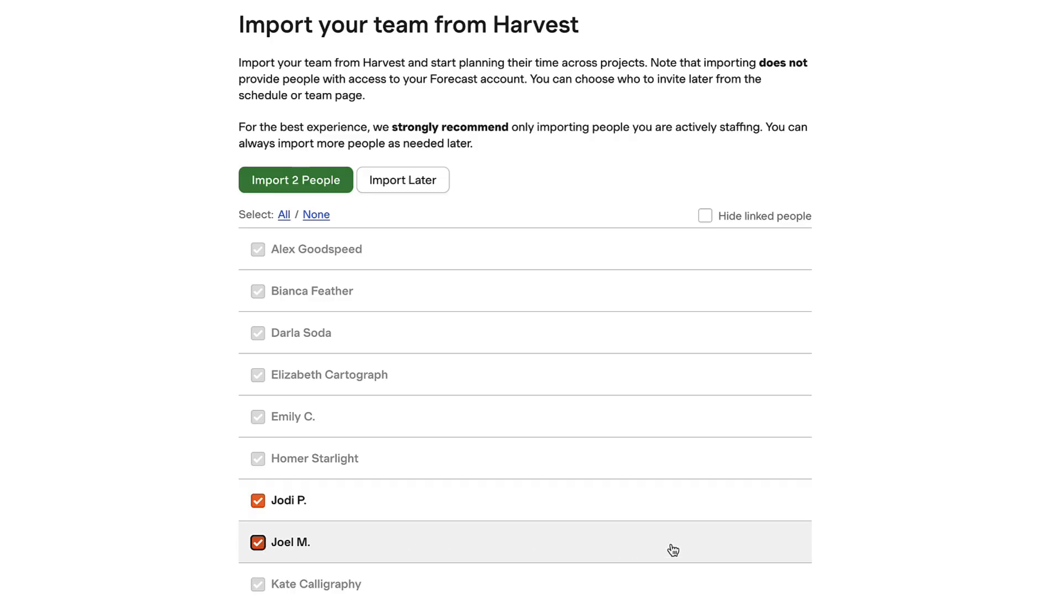
pyautogui.scroll(-3, 526, 332)
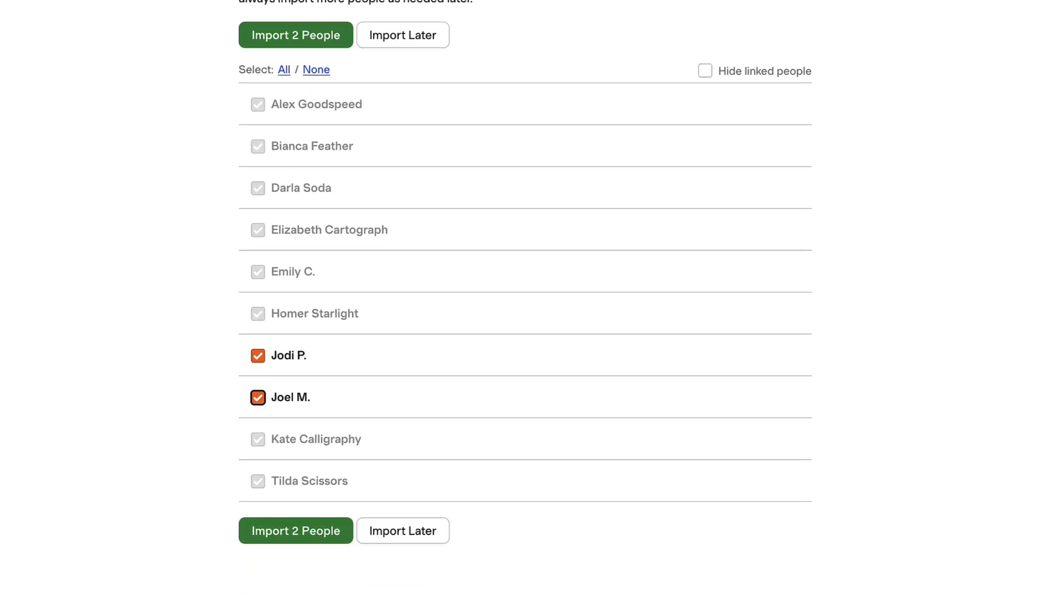
pyautogui.click(316, 536)
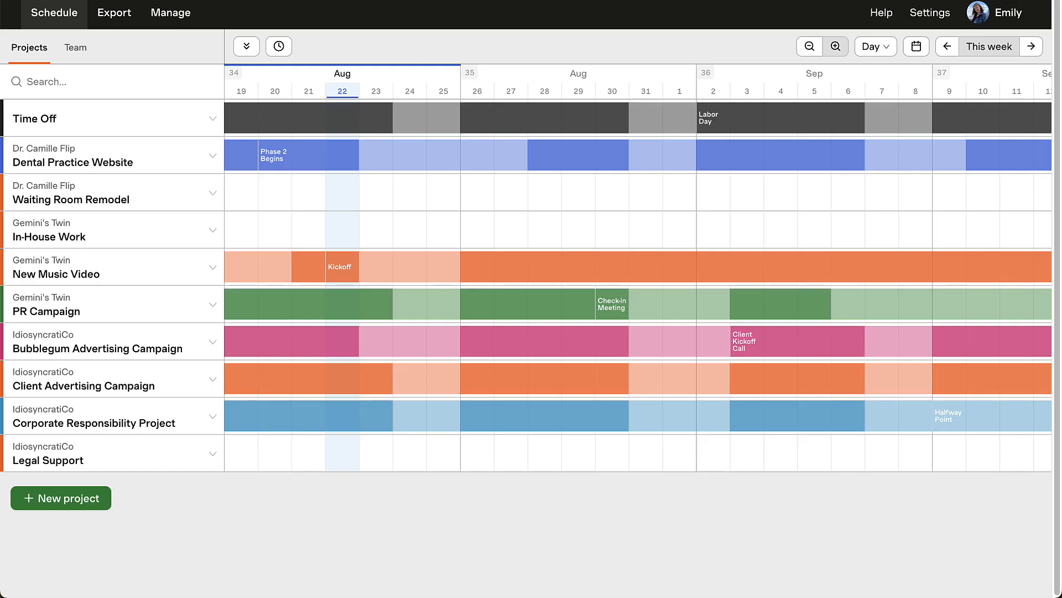
# Show future scheduled hours on the project schedule and check the Bubblegum Advertising Campaign's Harvest link.
pyautogui.click(288, 53)
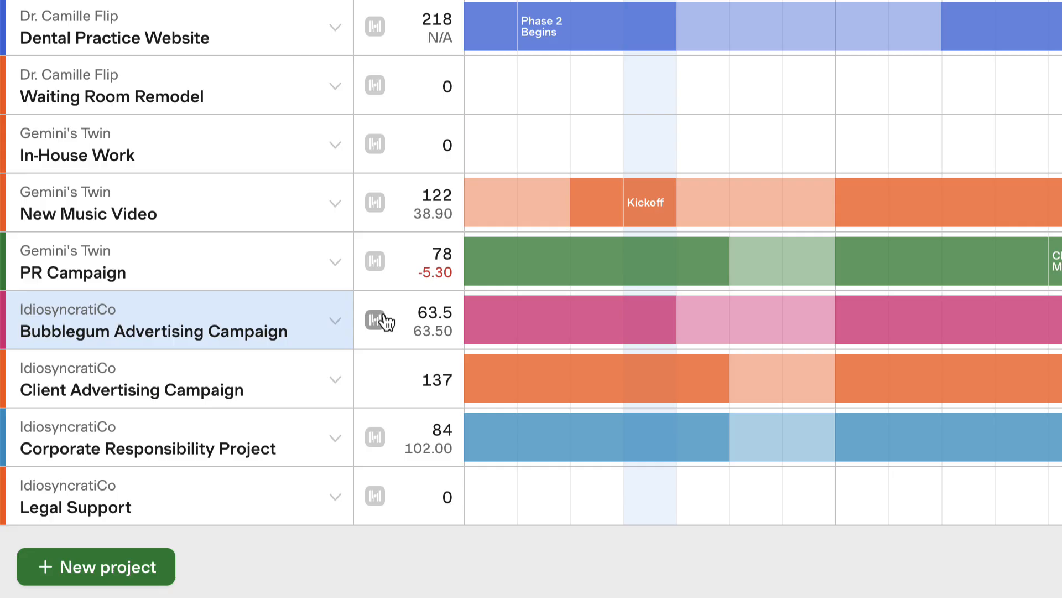
pyautogui.moveTo(239, 345)
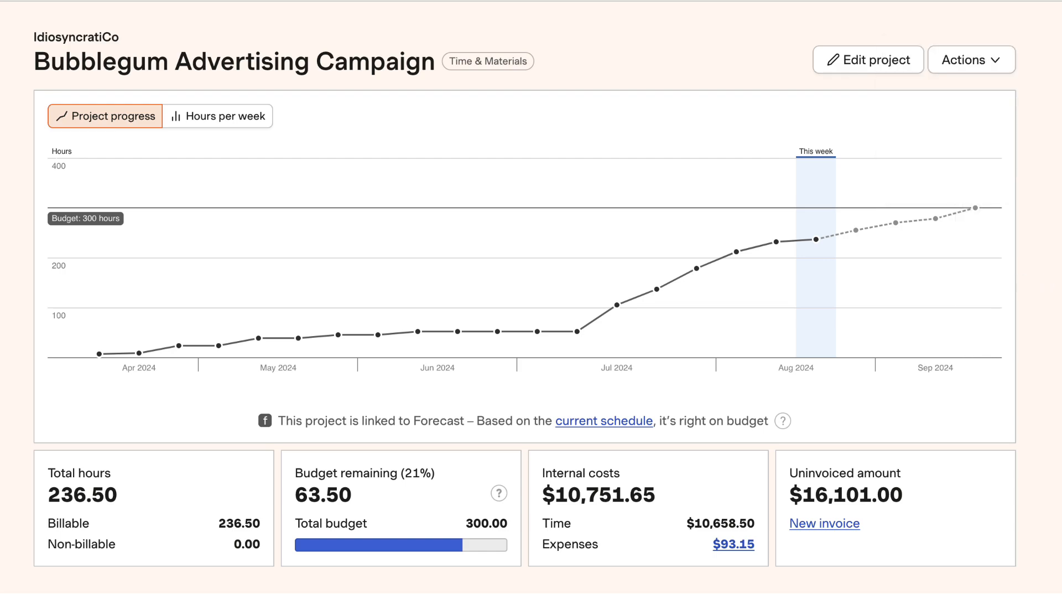
# Show the Bubblegum Advertising Campaign's hours per week in Harvest and compare actual with estimated hours for the July weeks.
pyautogui.click(244, 126)
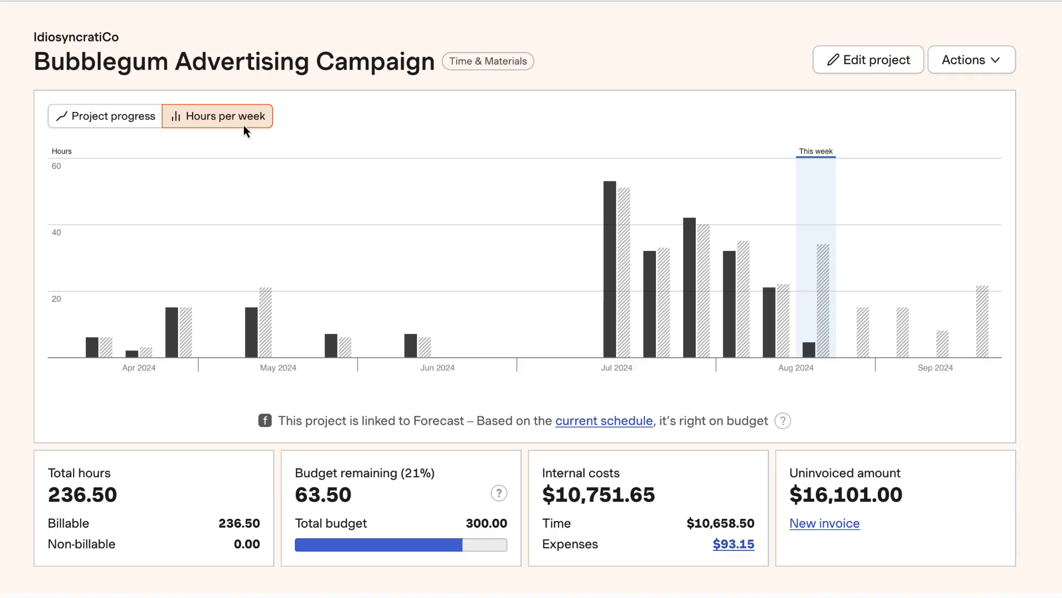
pyautogui.moveTo(619, 361)
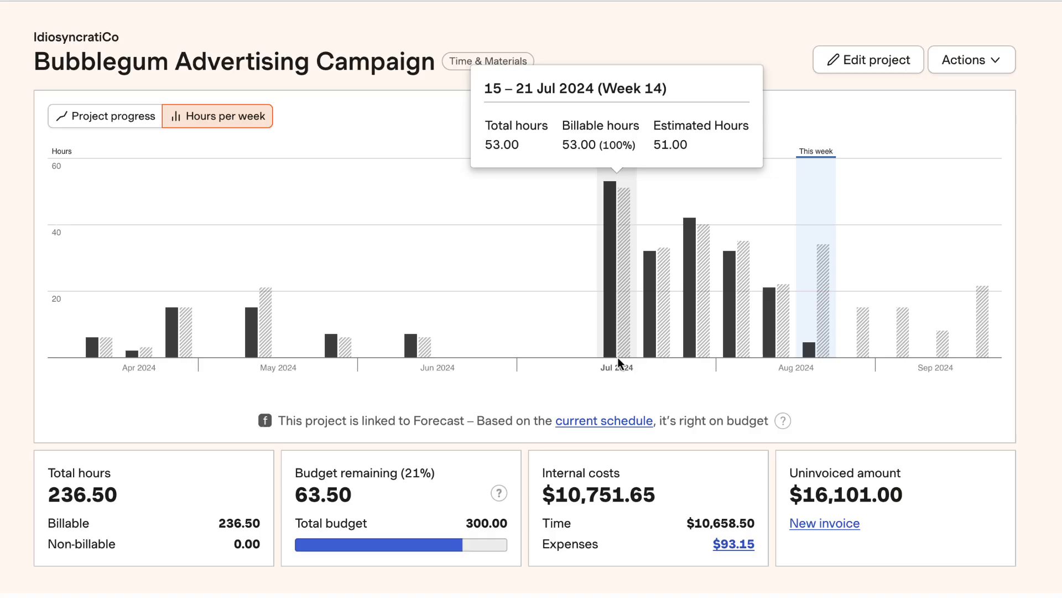
pyautogui.moveTo(654, 364)
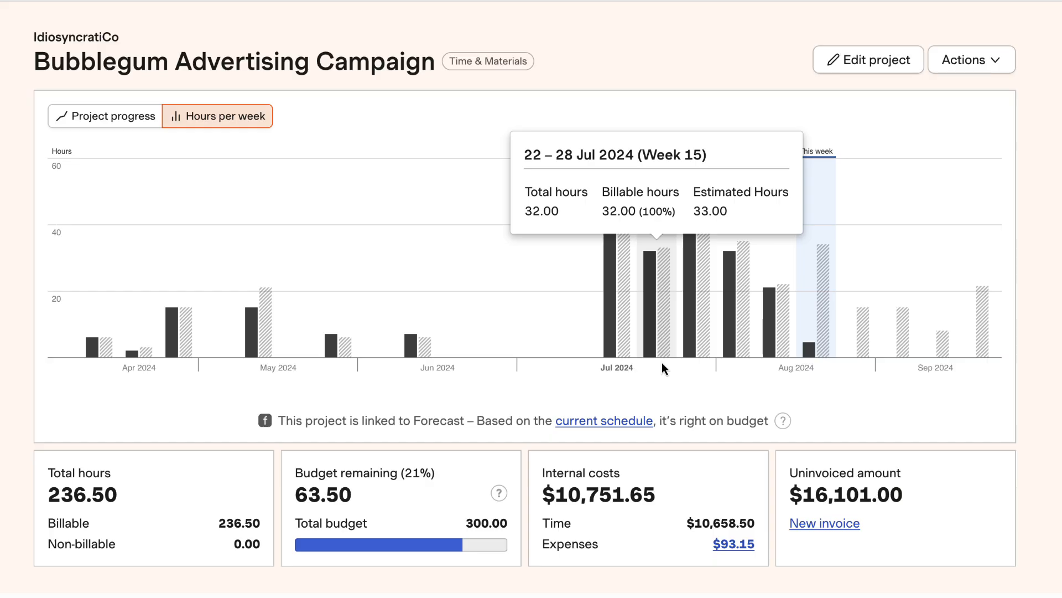
pyautogui.moveTo(703, 360)
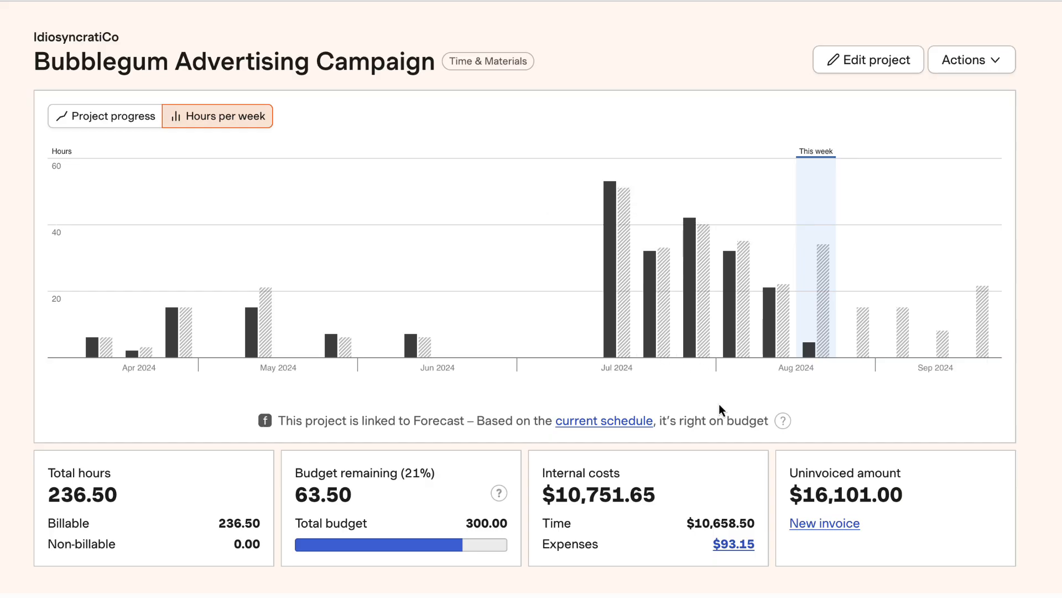
# Show the project's team estimates and actual hours by month instead of all time.
pyautogui.scroll(-8, 719, 404)
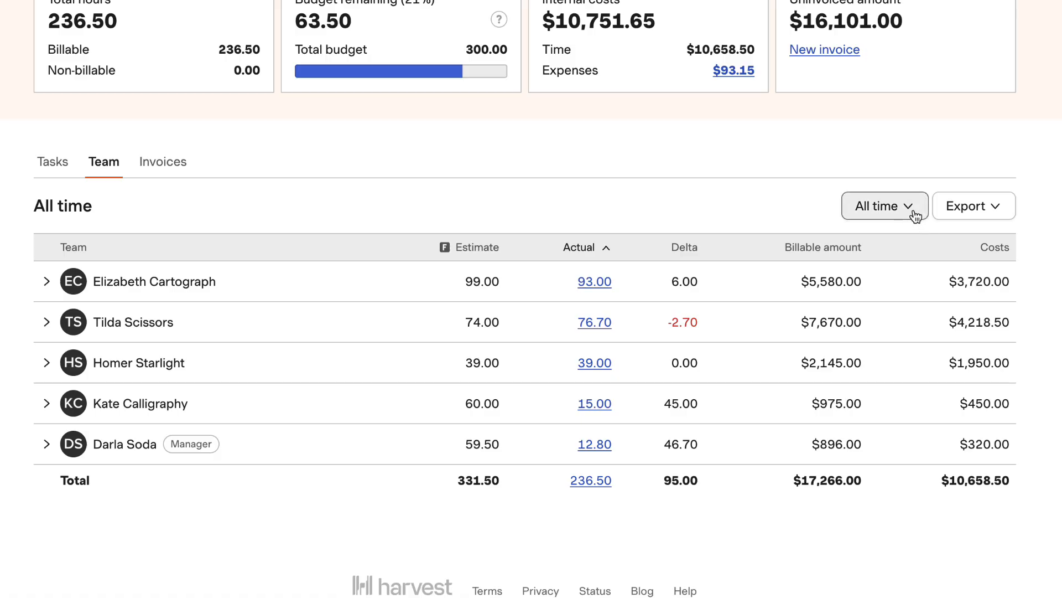
pyautogui.click(910, 209)
pyautogui.click(906, 304)
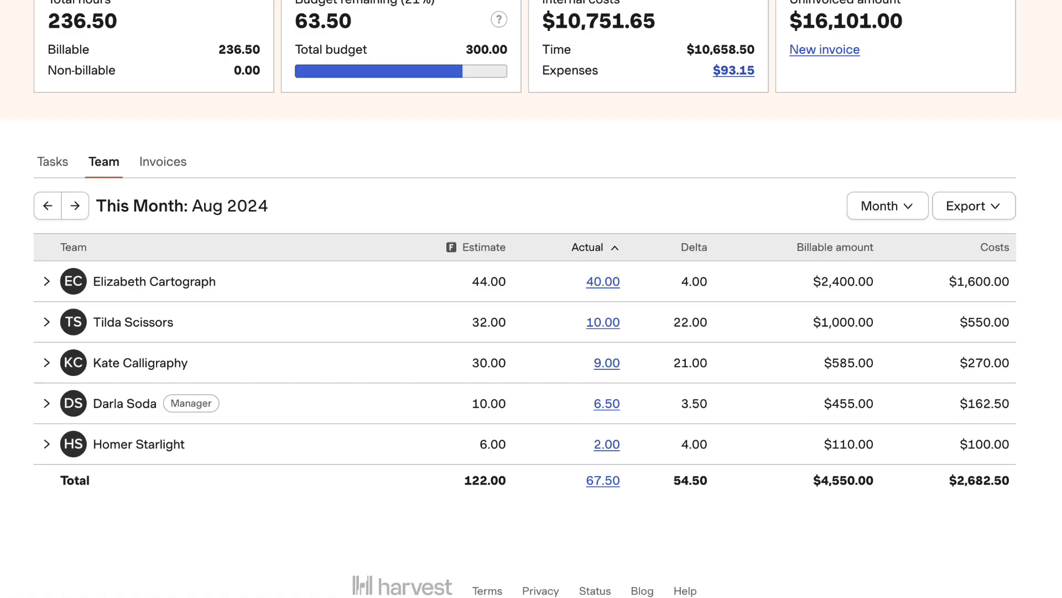